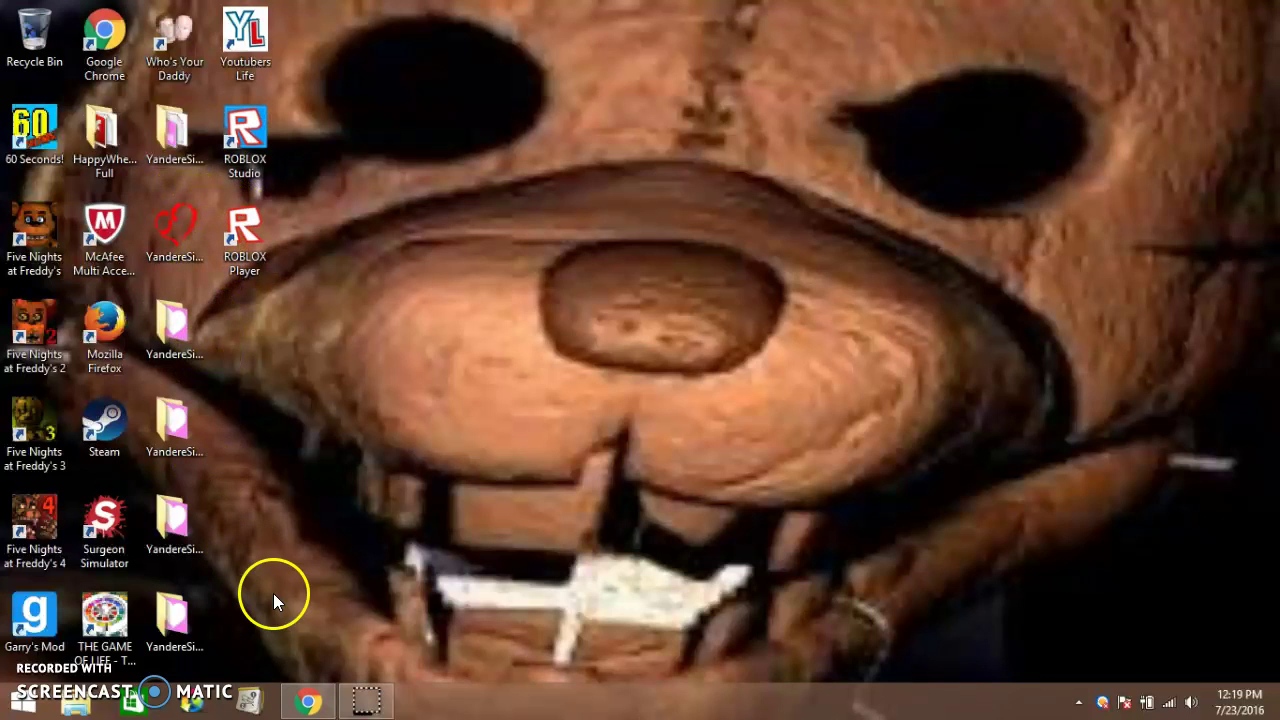
In a new Chrome tab, go to yanderedev.wordpress.com/downloads/ from the 'yandere' suggestion
click(308, 702)
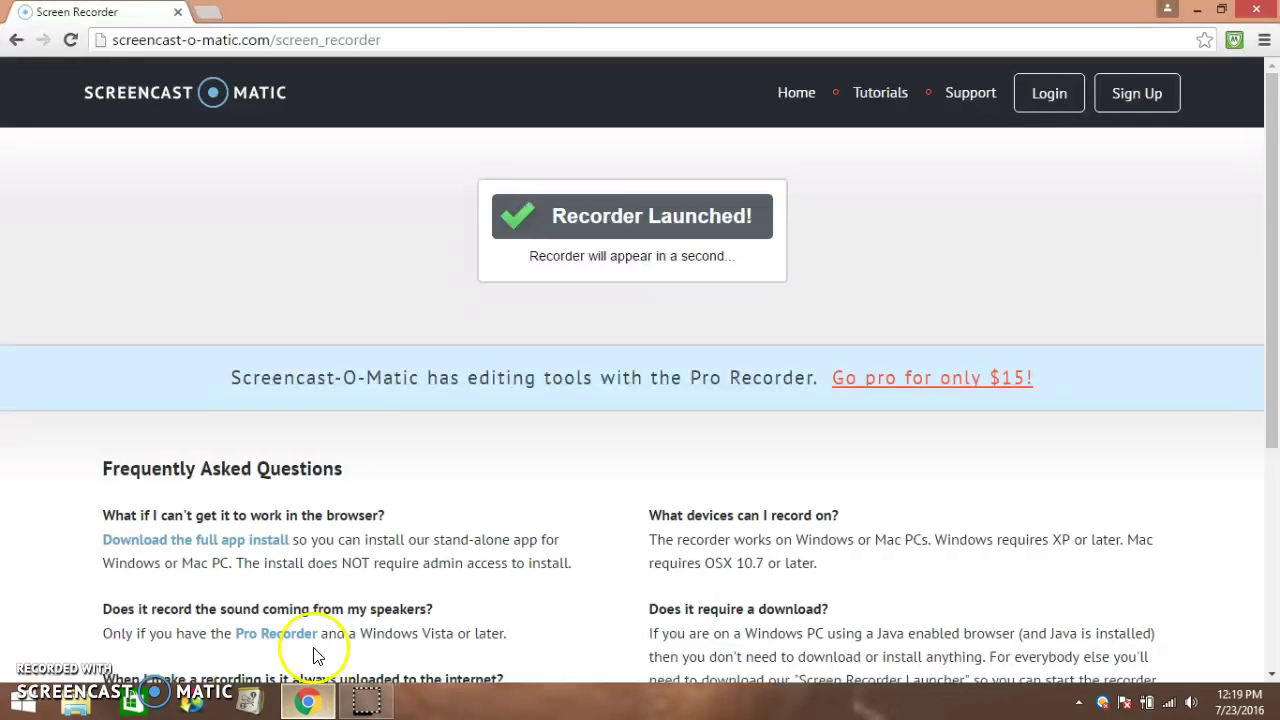
click(210, 13)
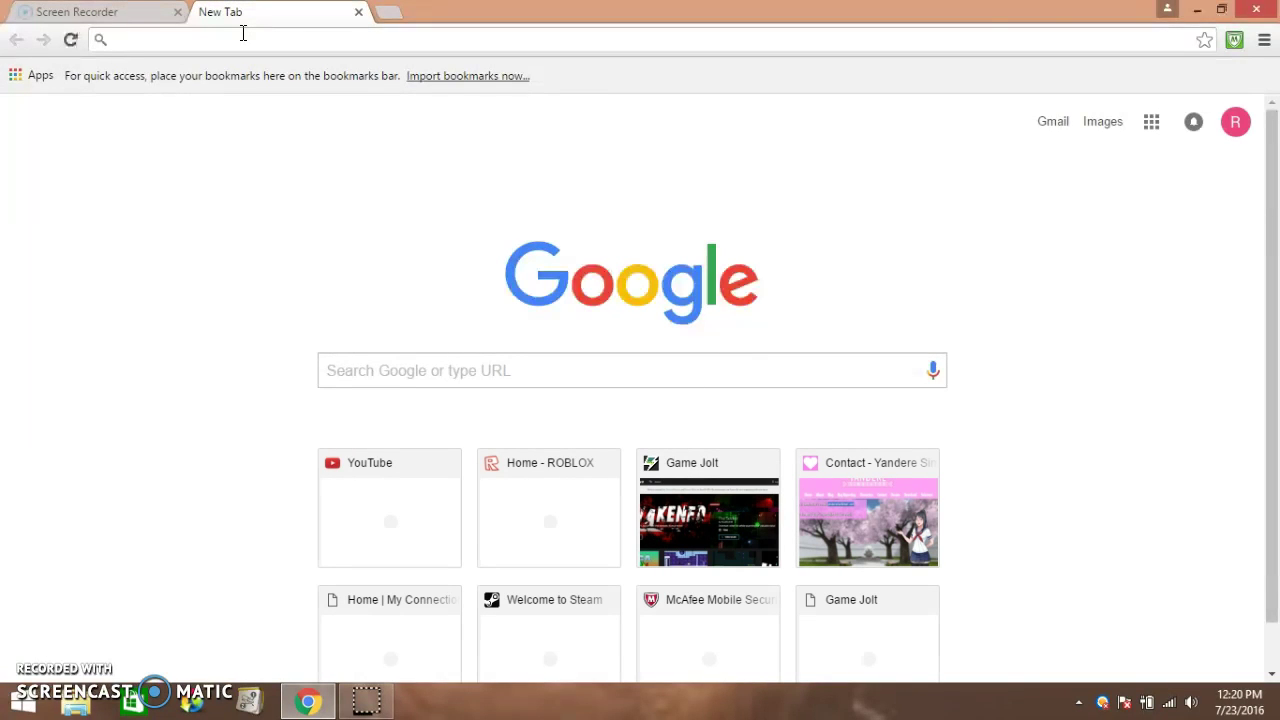
text(yandere)
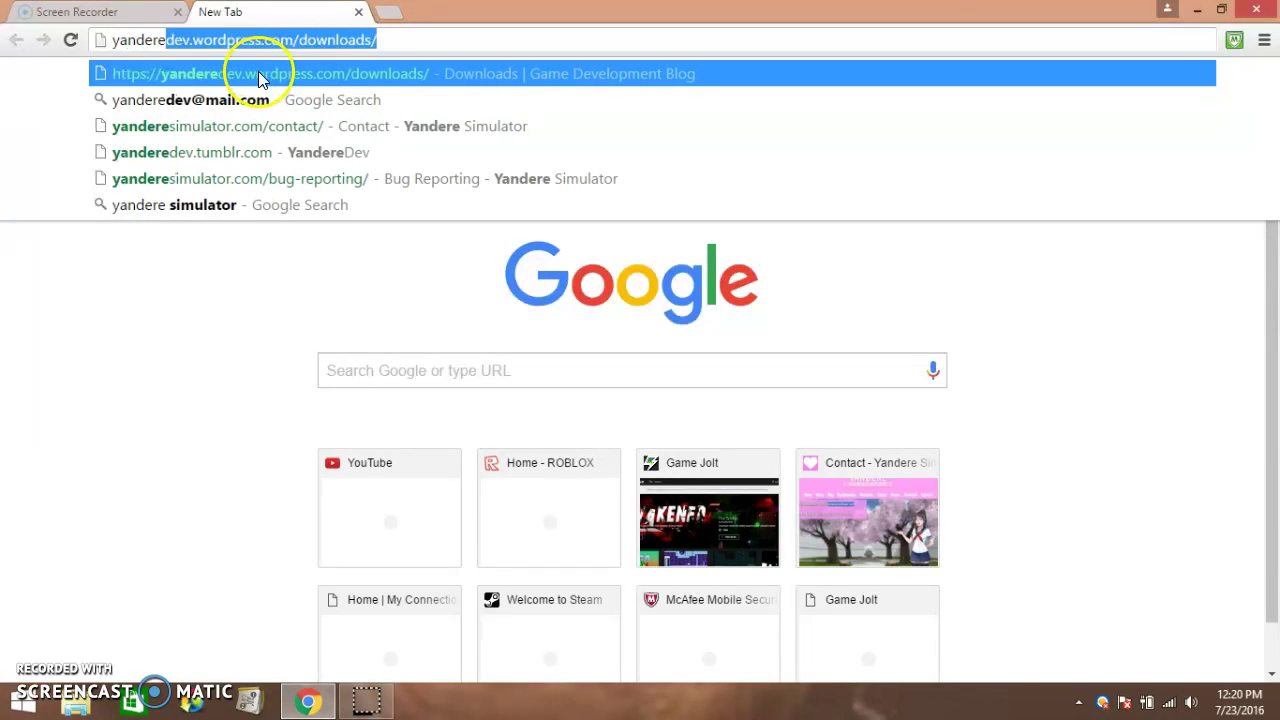
click(337, 82)
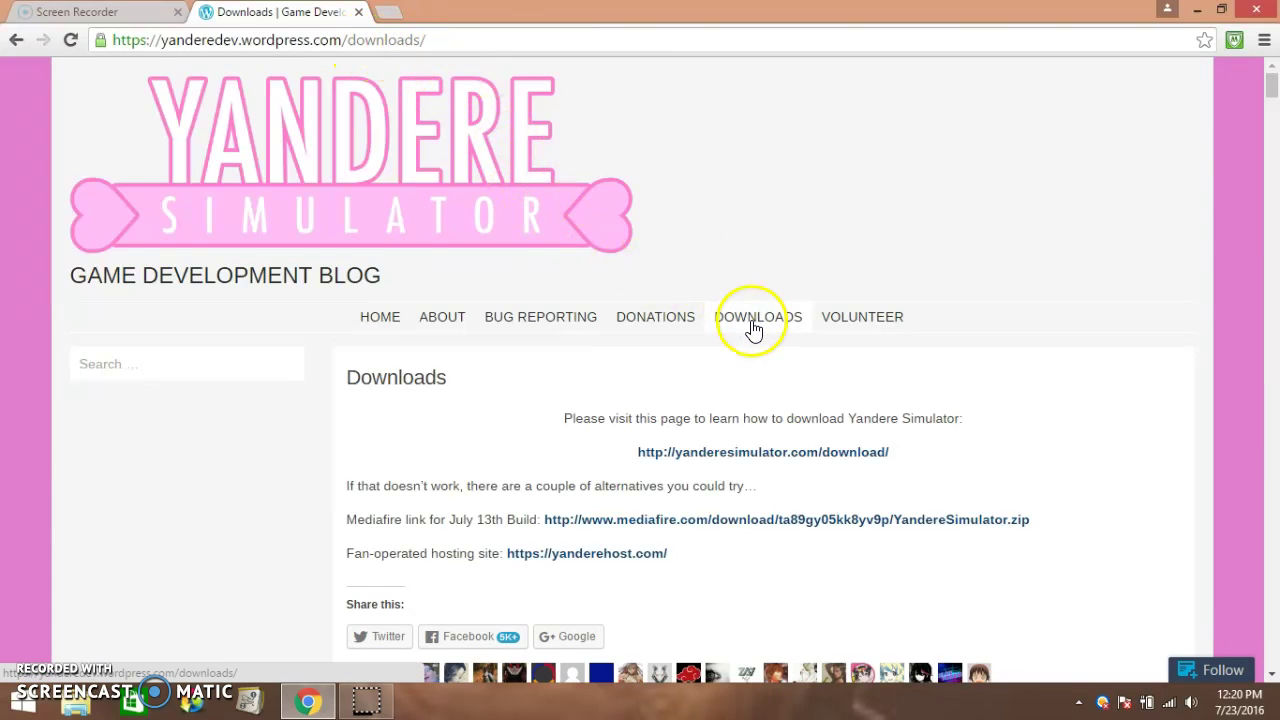
Scroll the Downloads page and follow the Mediafire link for the July 13th build
scroll(752, 330, down, 1)
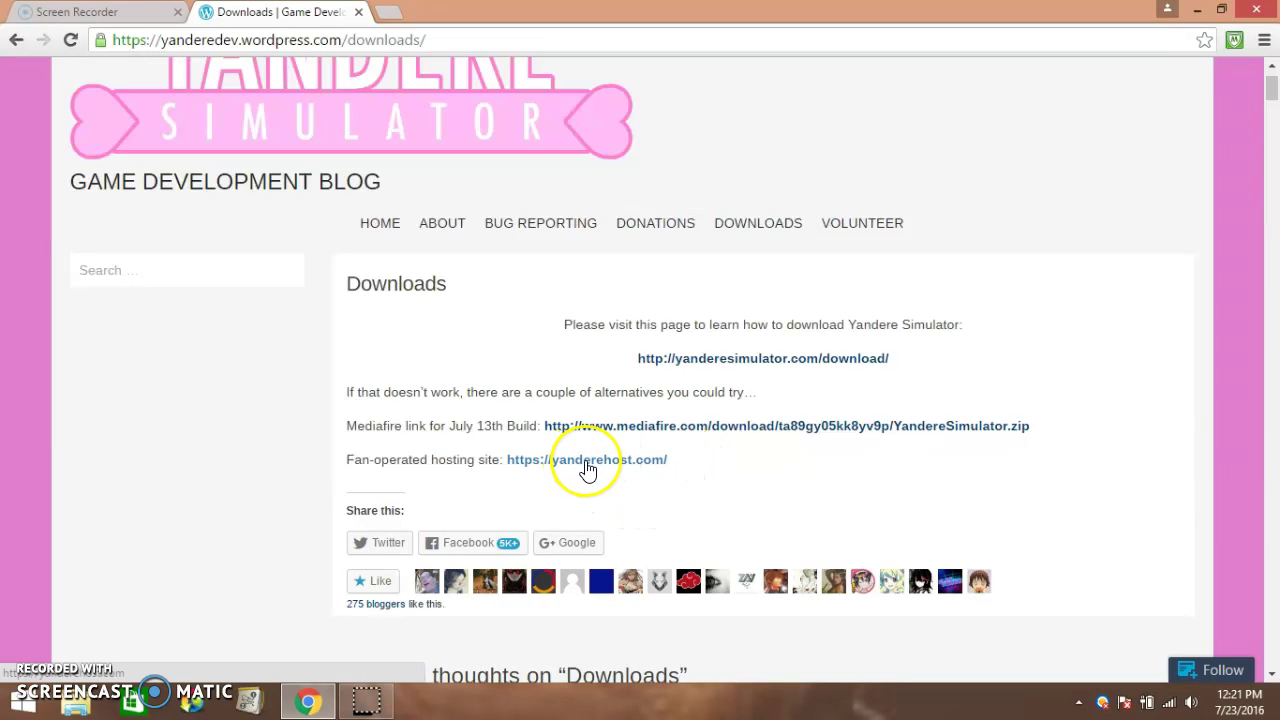
click(731, 430)
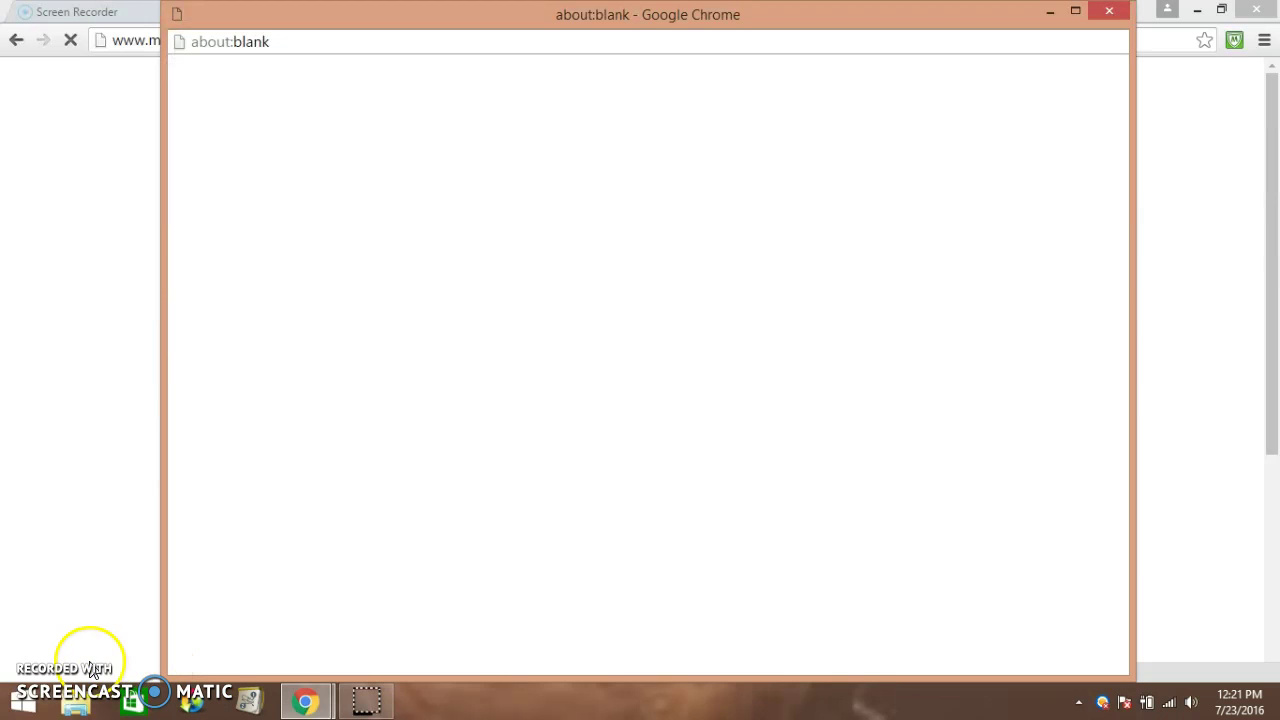
Close the about:blank popup so YandereSimulator.zip downloads, and open a fresh tab
click(1107, 16)
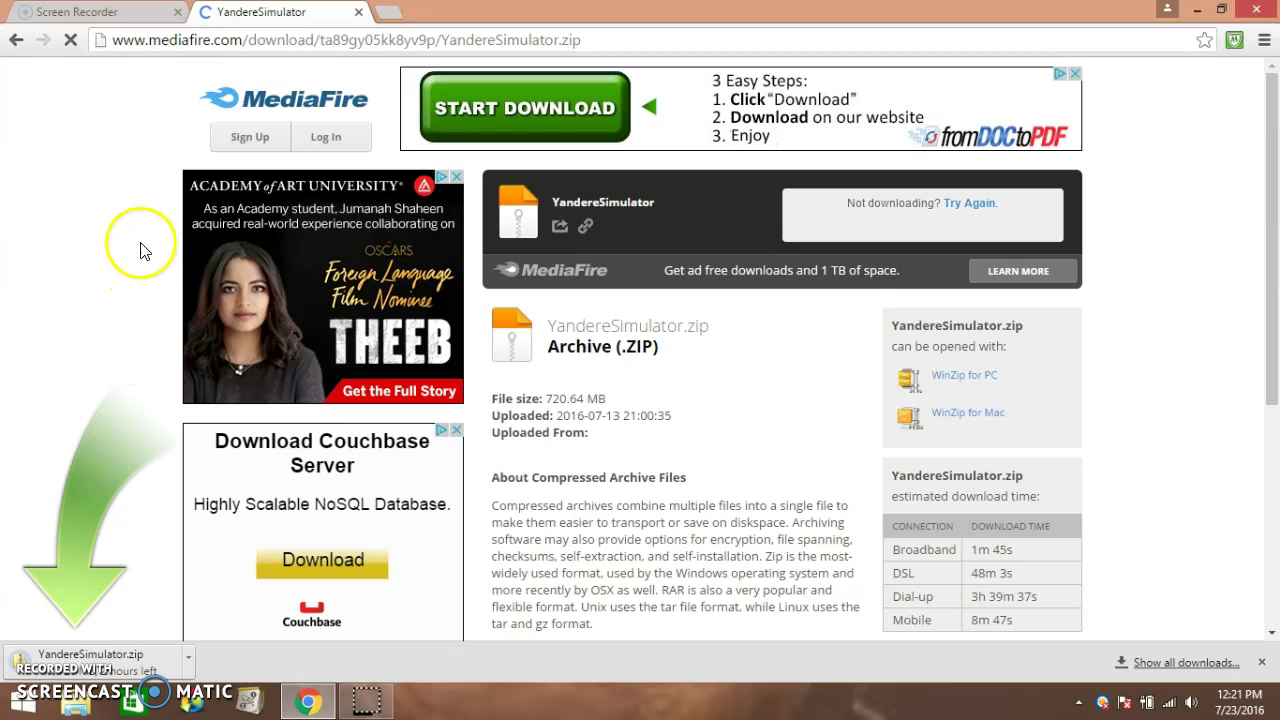
click(389, 11)
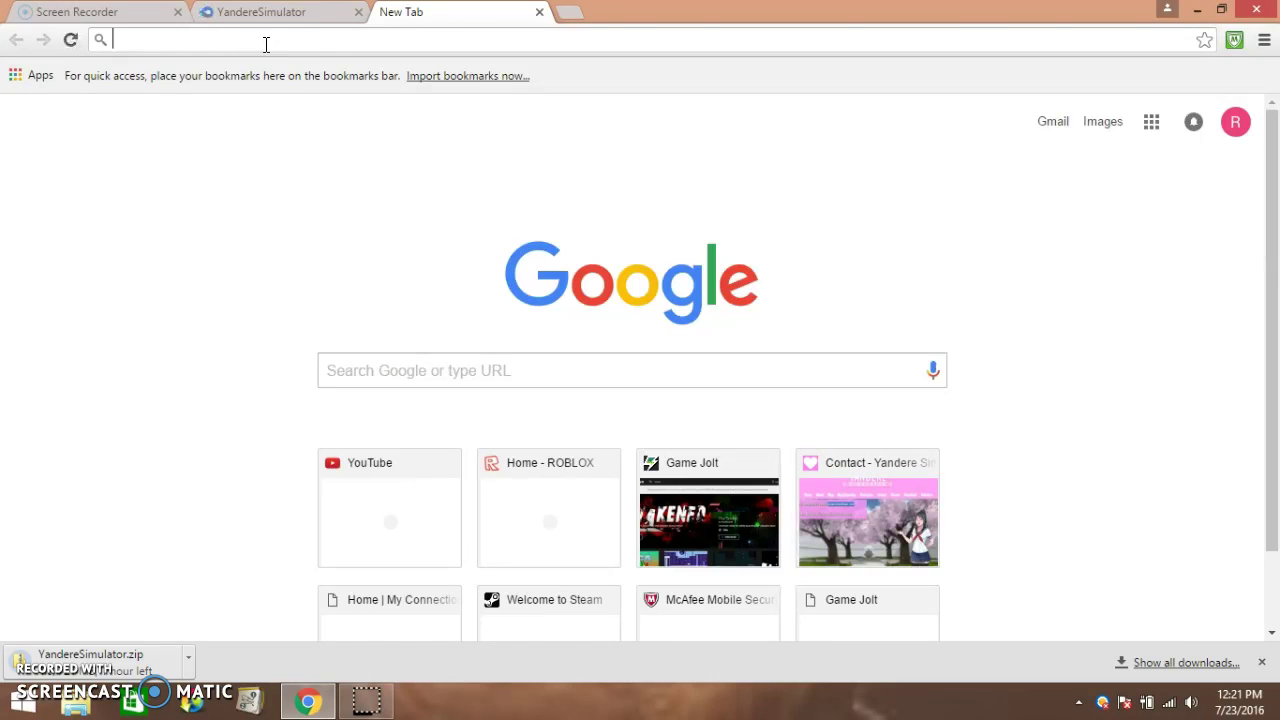
Search Google for 'winrar' from the new tab's address bar
text(w)
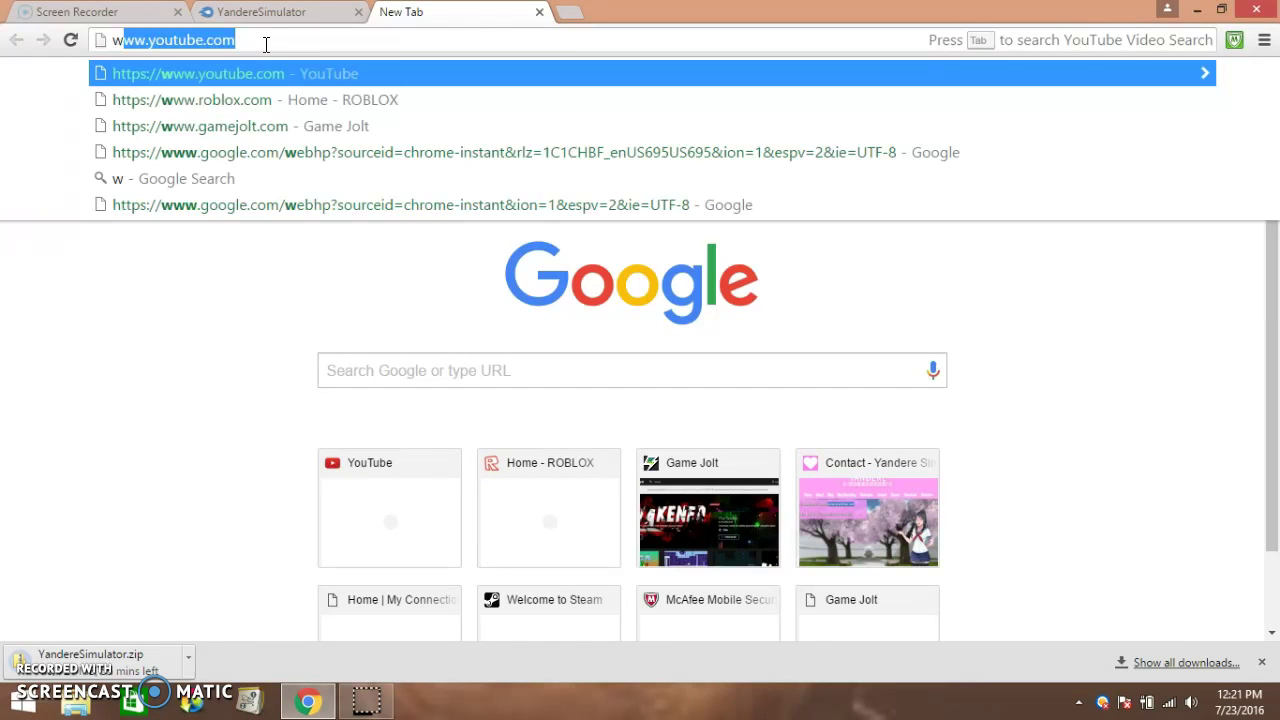
text(in)
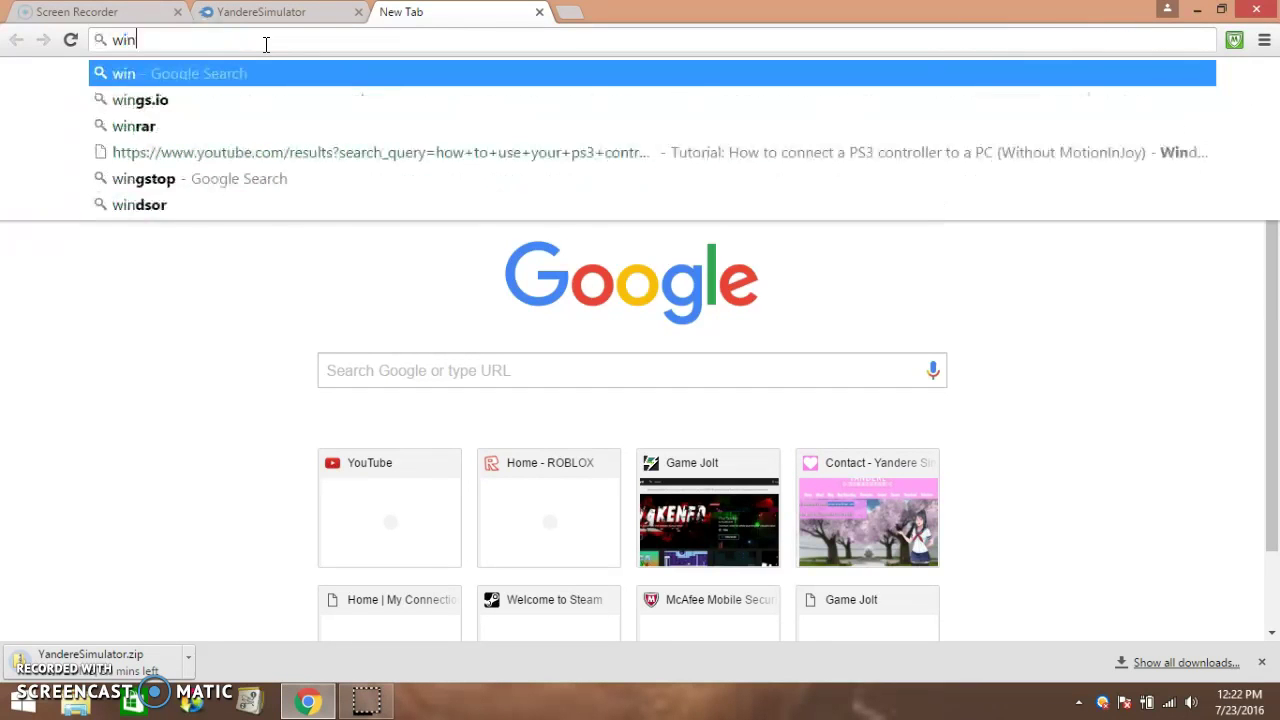
text(rar)
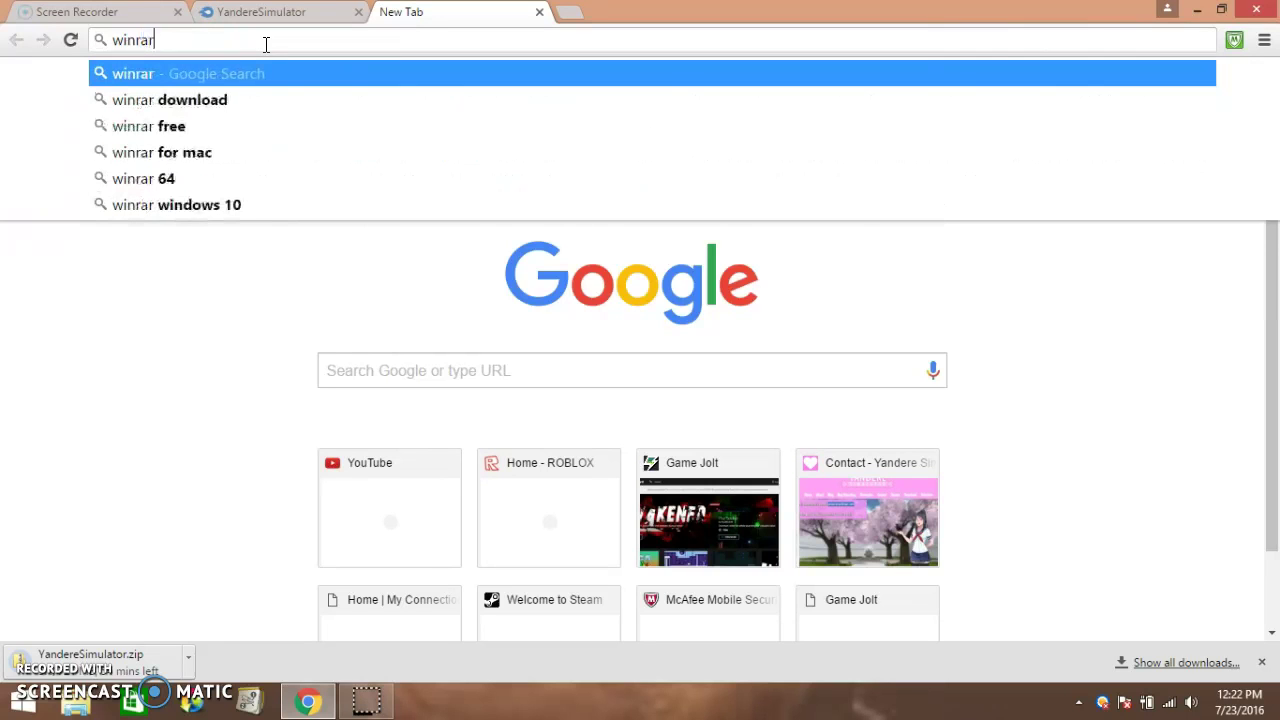
key(Return)
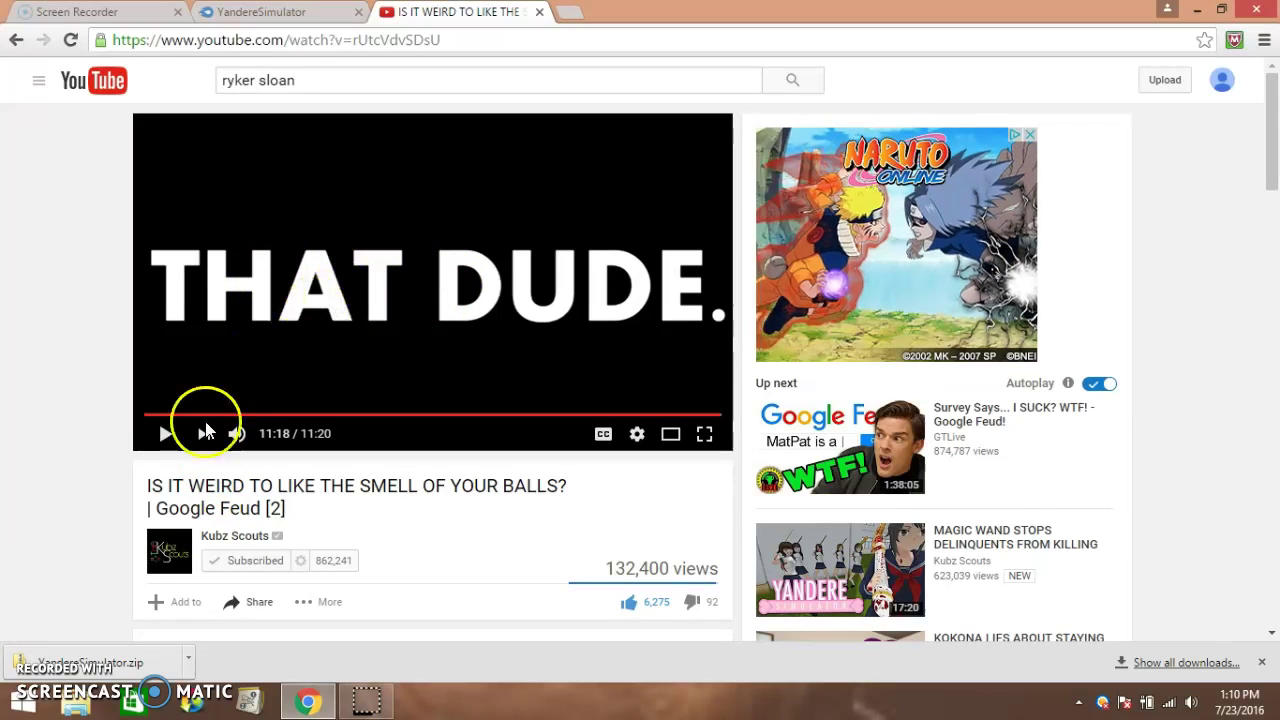
Open YandereSimulator.zip from the download bar, reposition its window, and select the YandereSimulator application
click(92, 664)
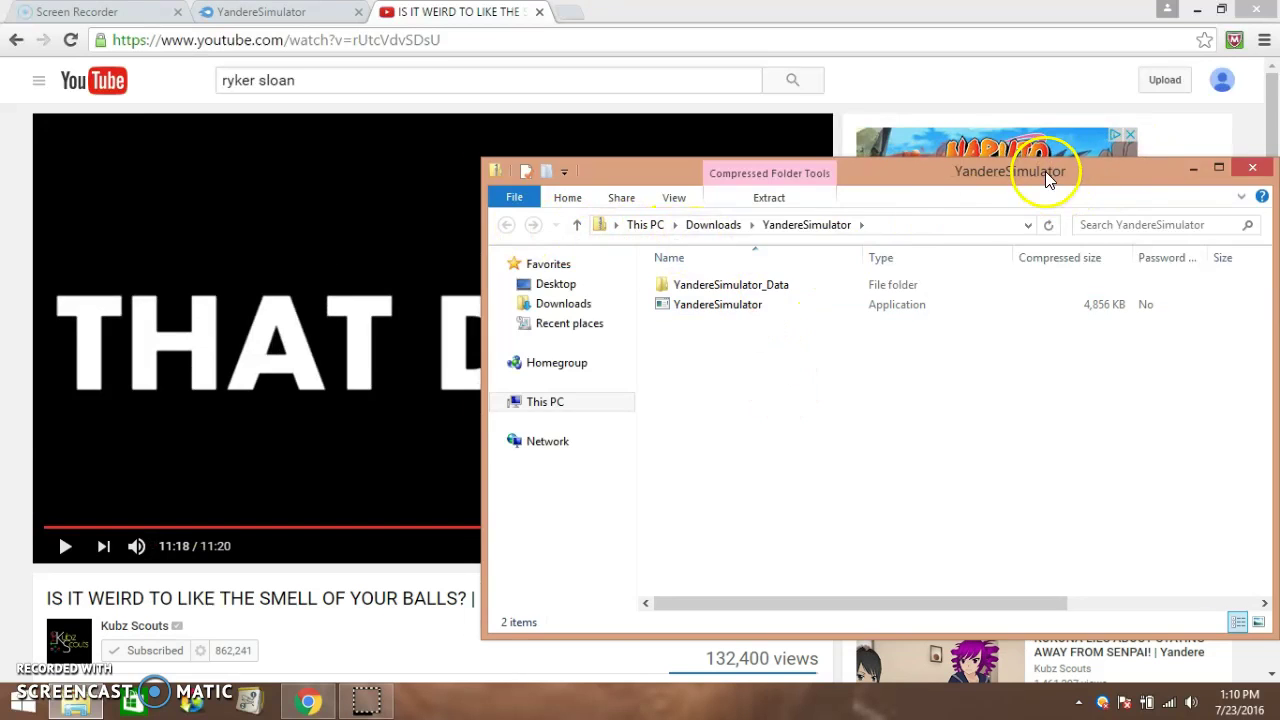
drag(1045, 171, 901, 124)
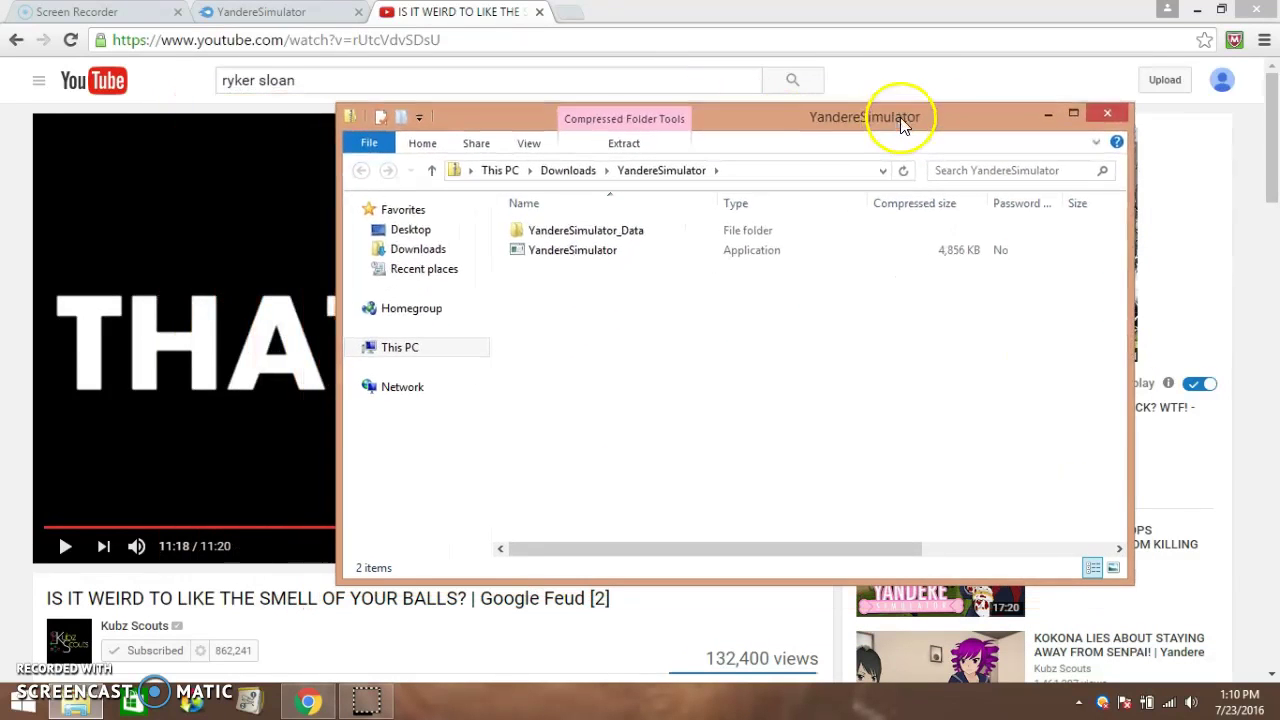
click(615, 256)
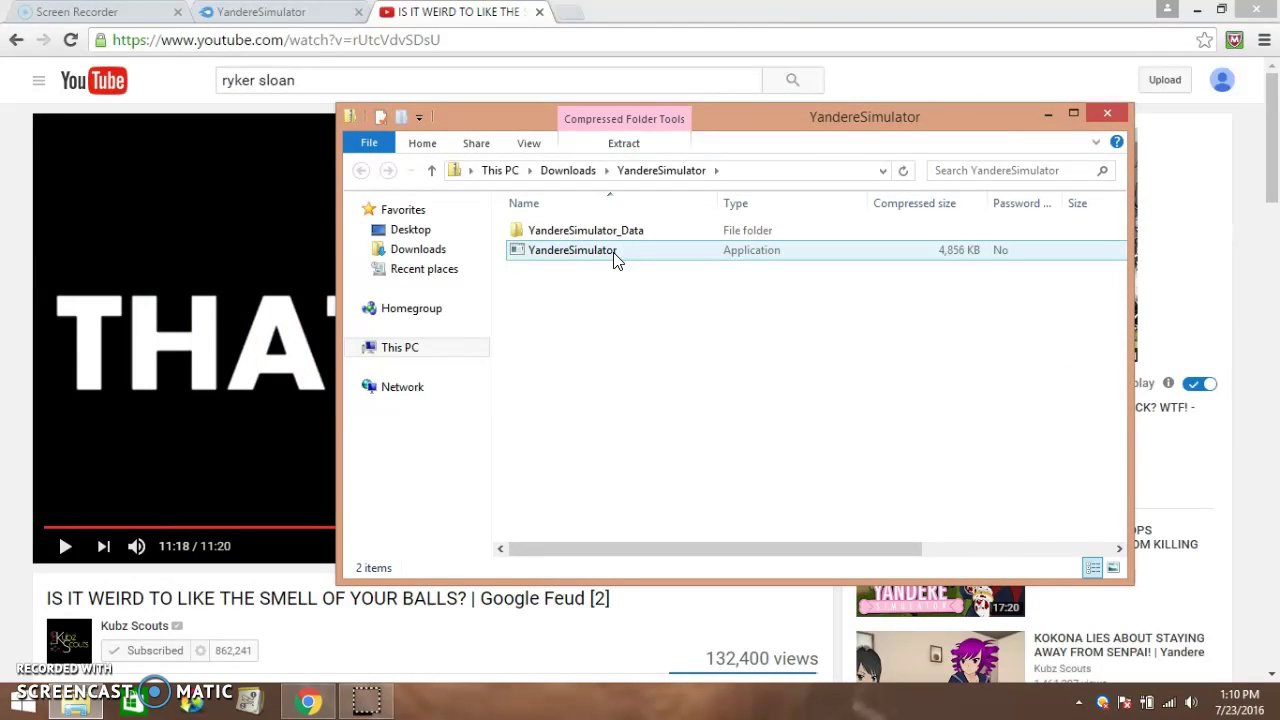
click(601, 266)
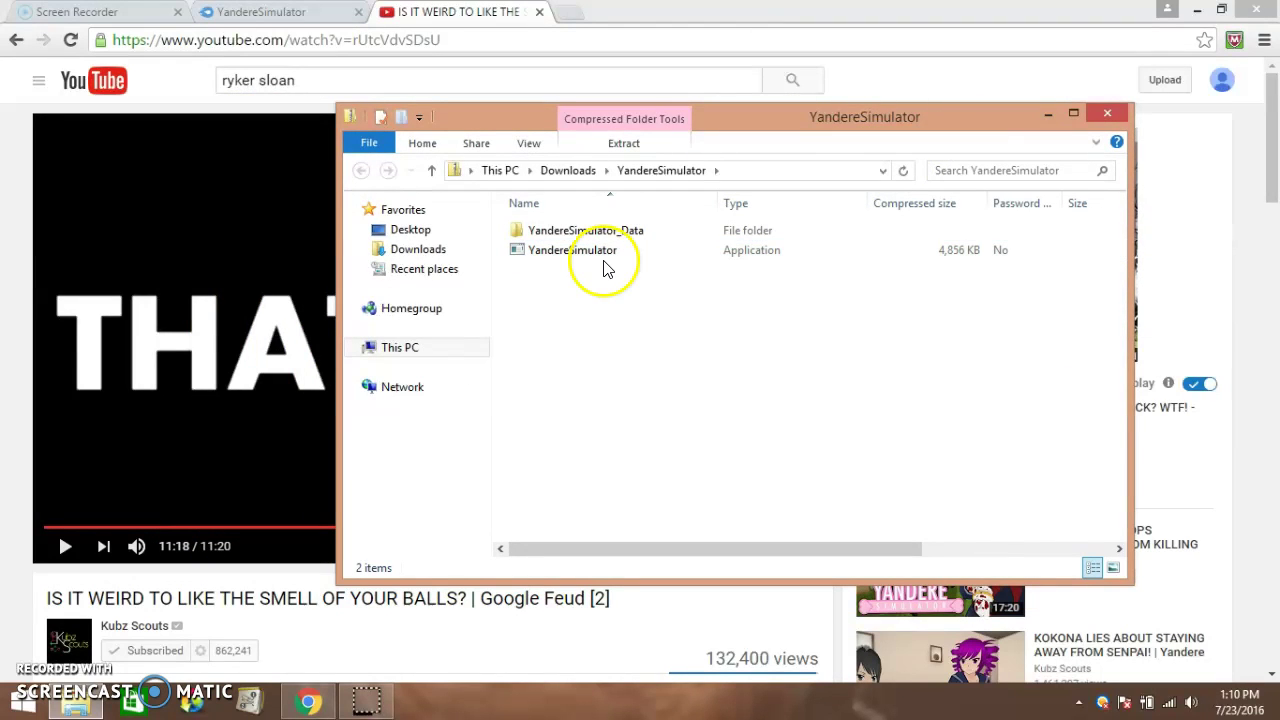
click(595, 261)
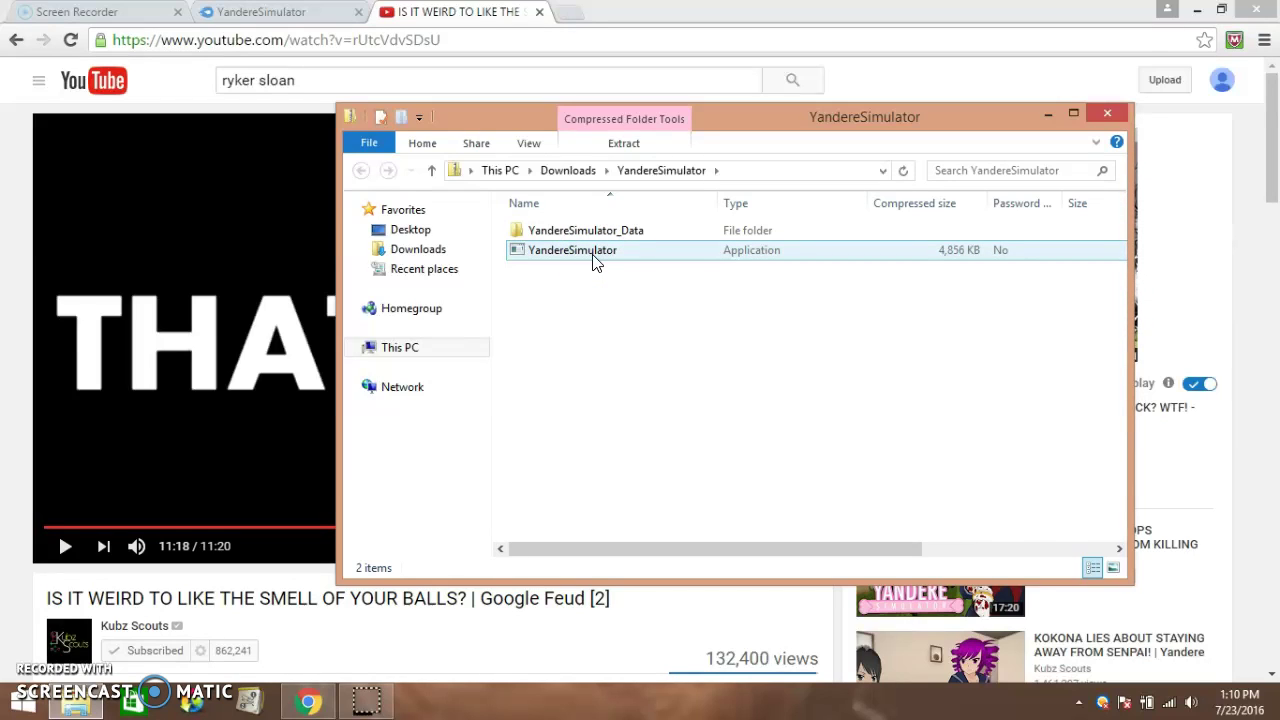
Extract all 161 items of the zip into Downloads\YandereSimulator with the Extract wizard
right_click(595, 261)
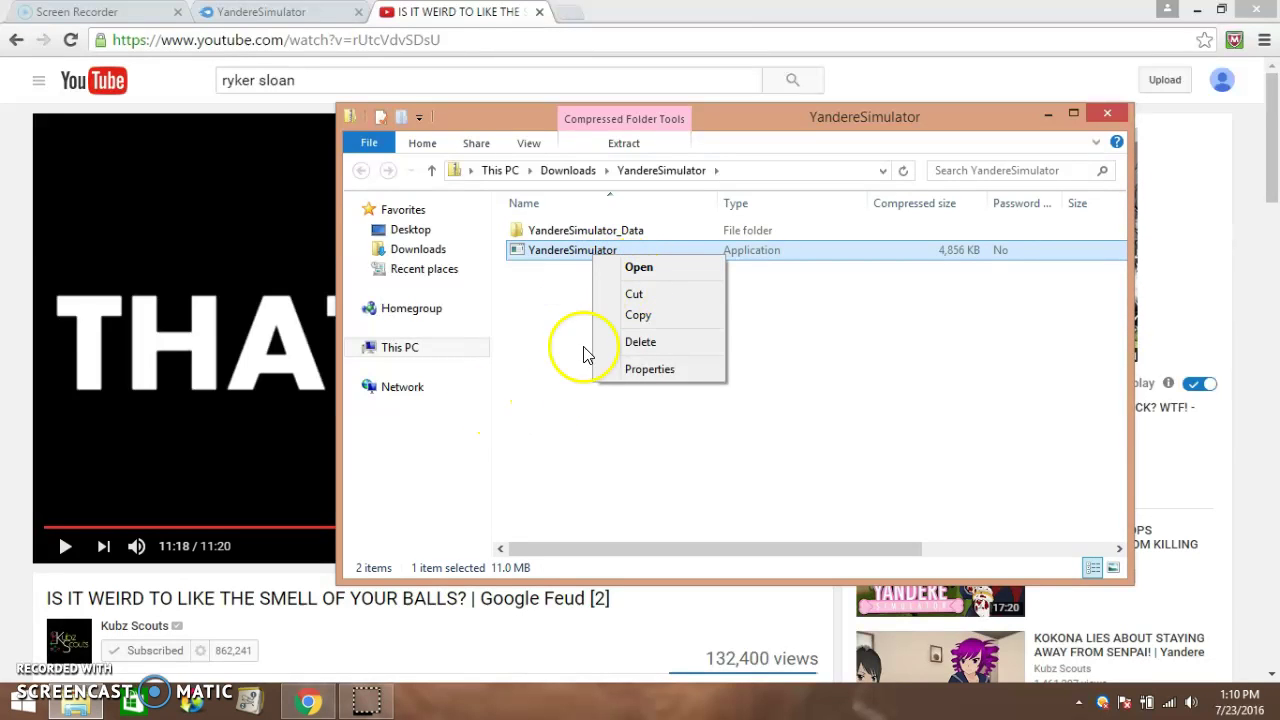
click(629, 276)
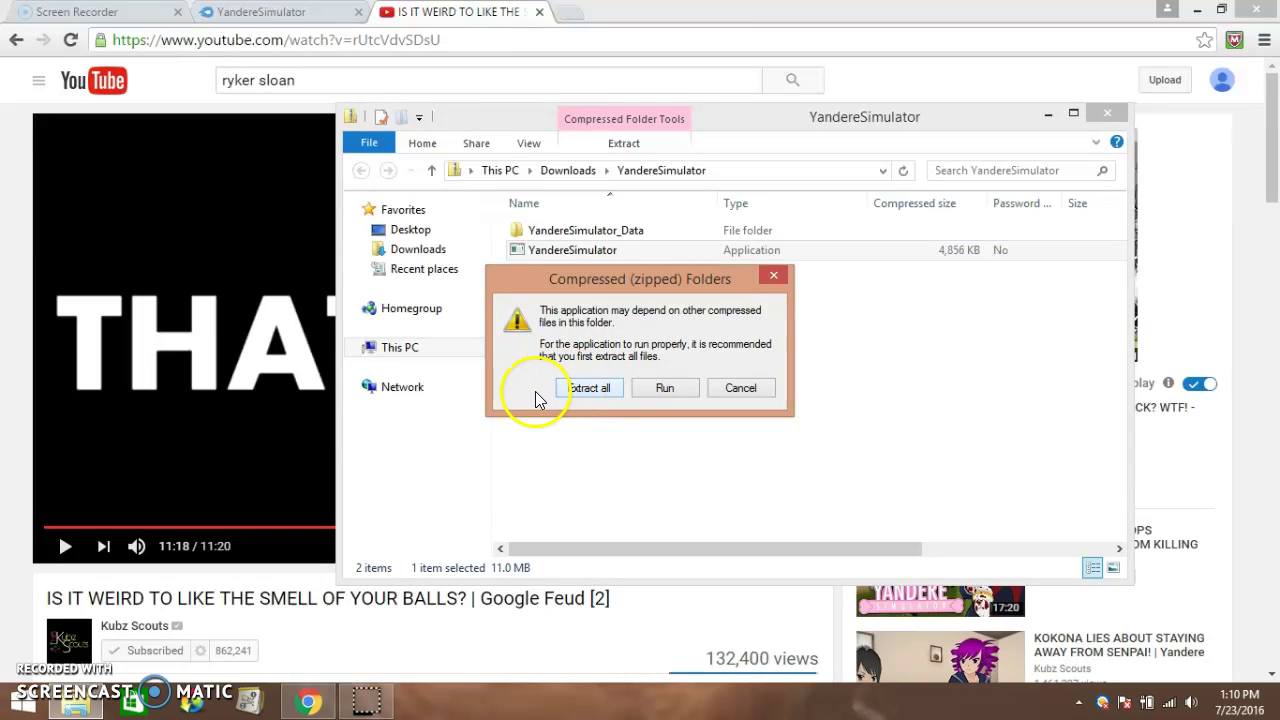
click(598, 390)
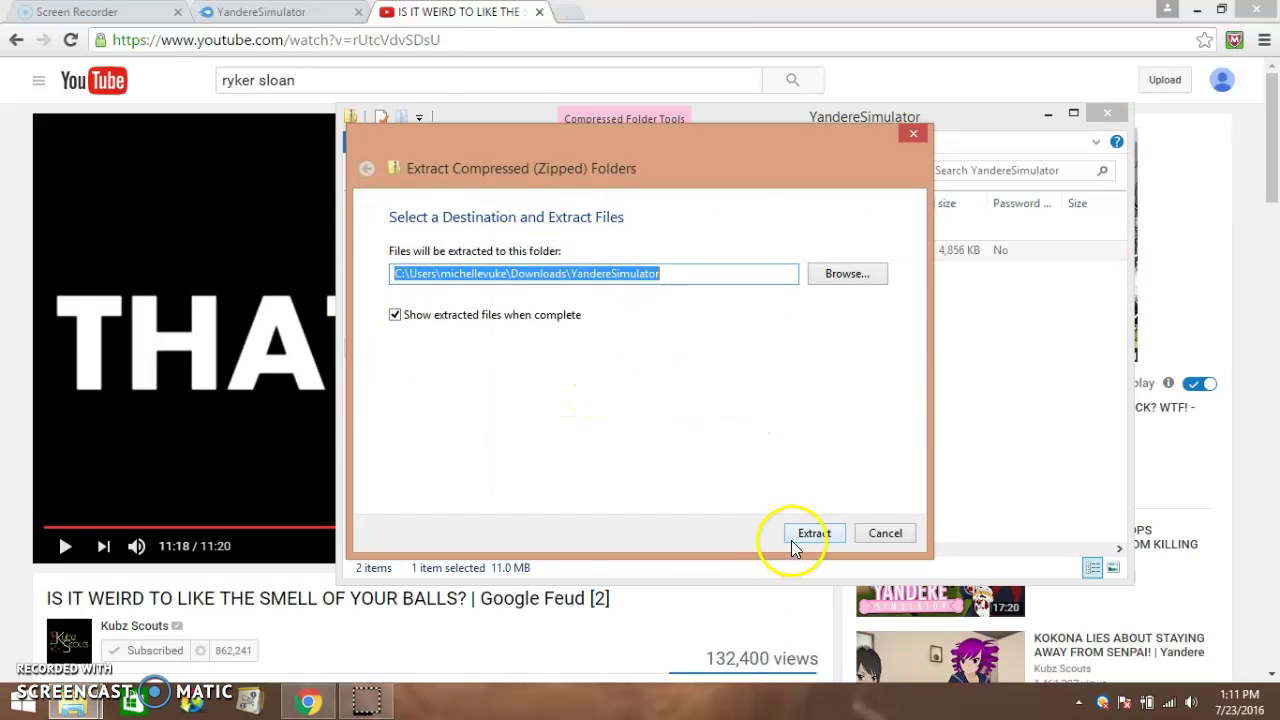
click(800, 535)
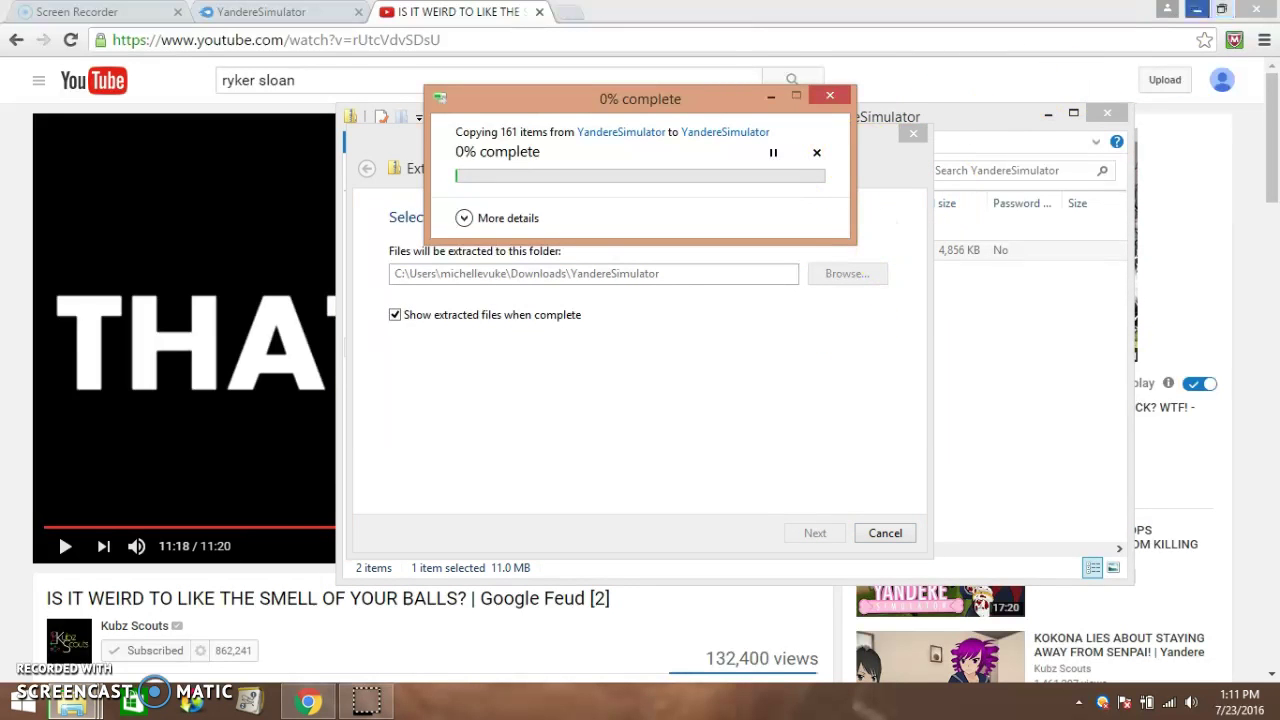
Minimize Chrome and wait for extraction to finish, revealing YandereSimulator_Data and the application
click(1197, 10)
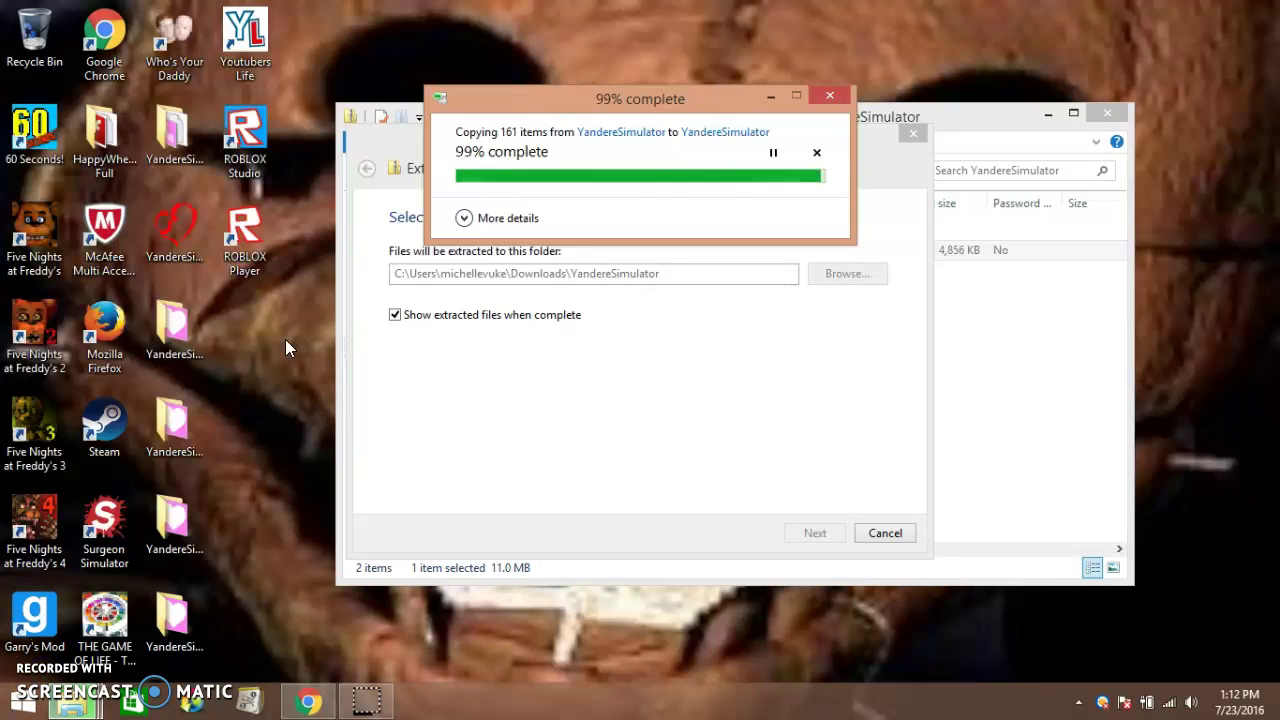
click(258, 327)
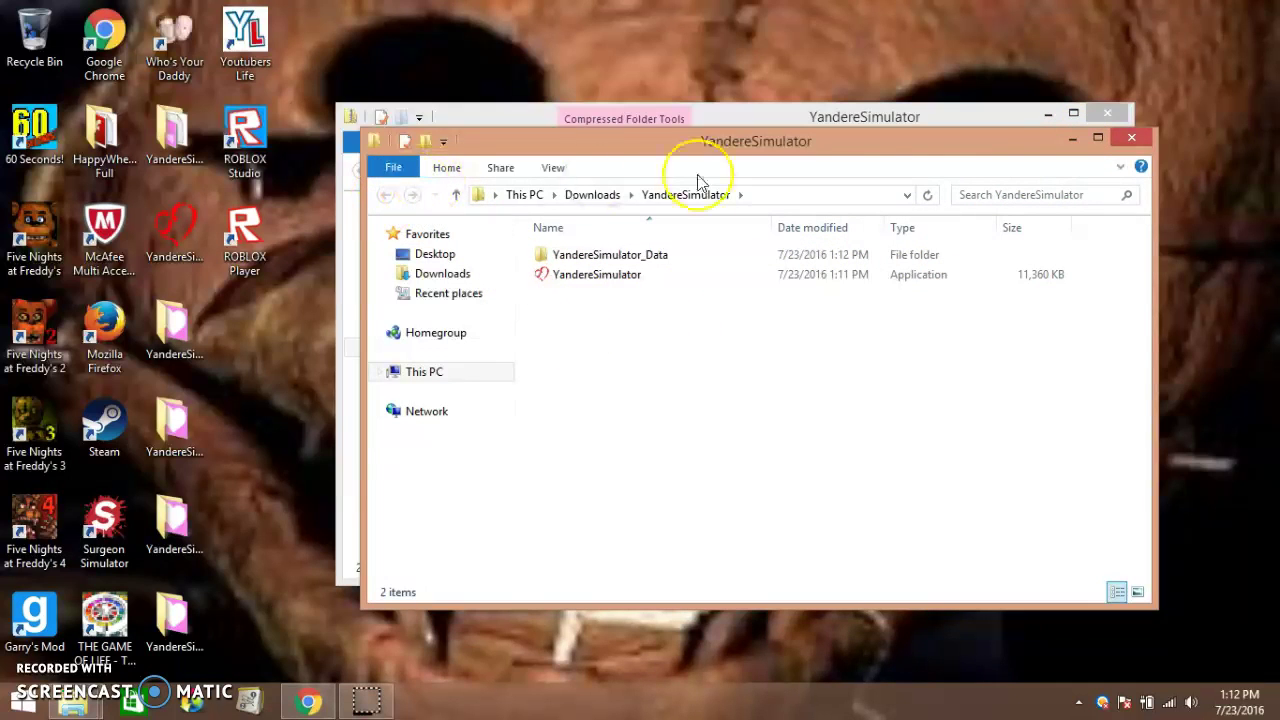
Close both Explorer windows, then drag the YandereSimulator folder from Downloads onto the desktop
click(1131, 137)
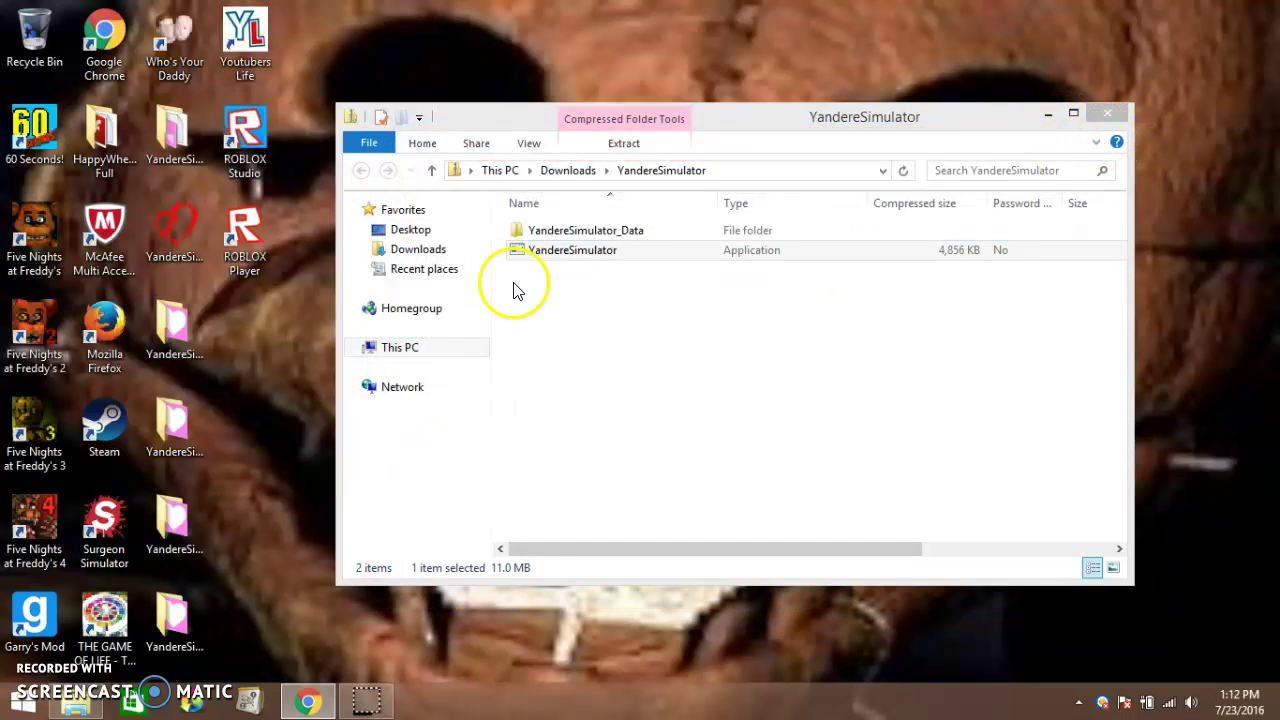
click(1100, 112)
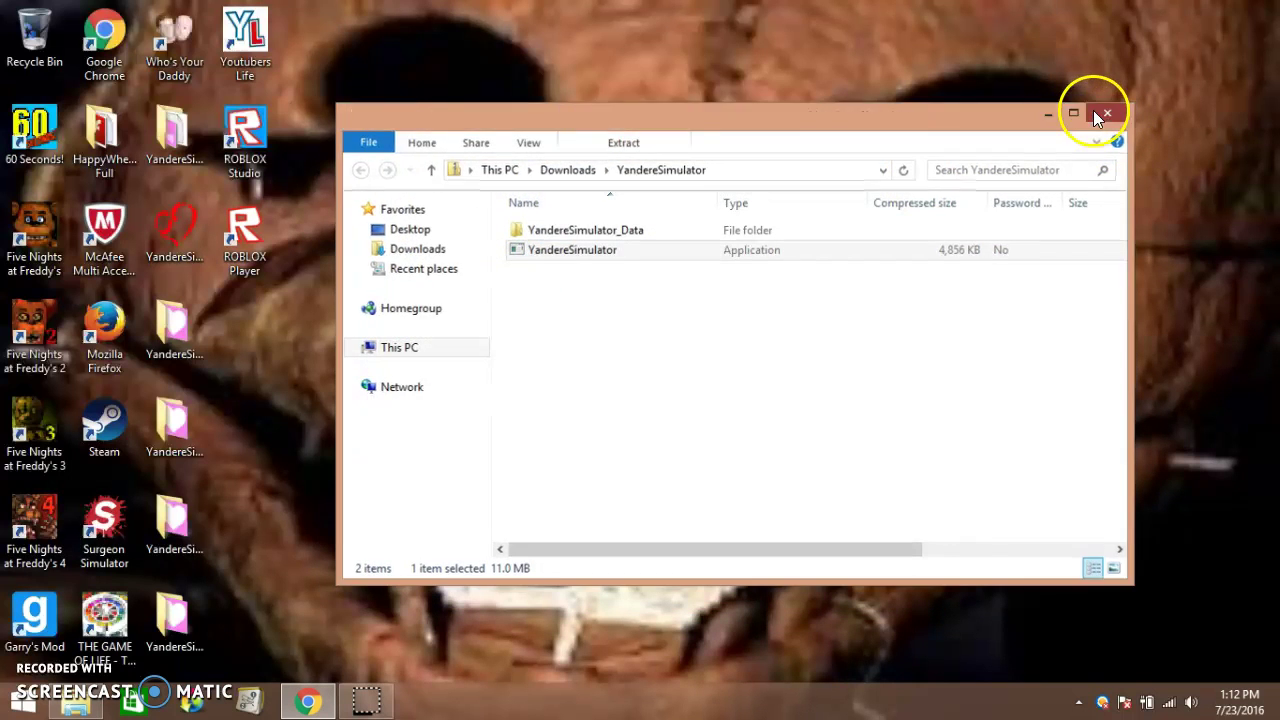
click(75, 703)
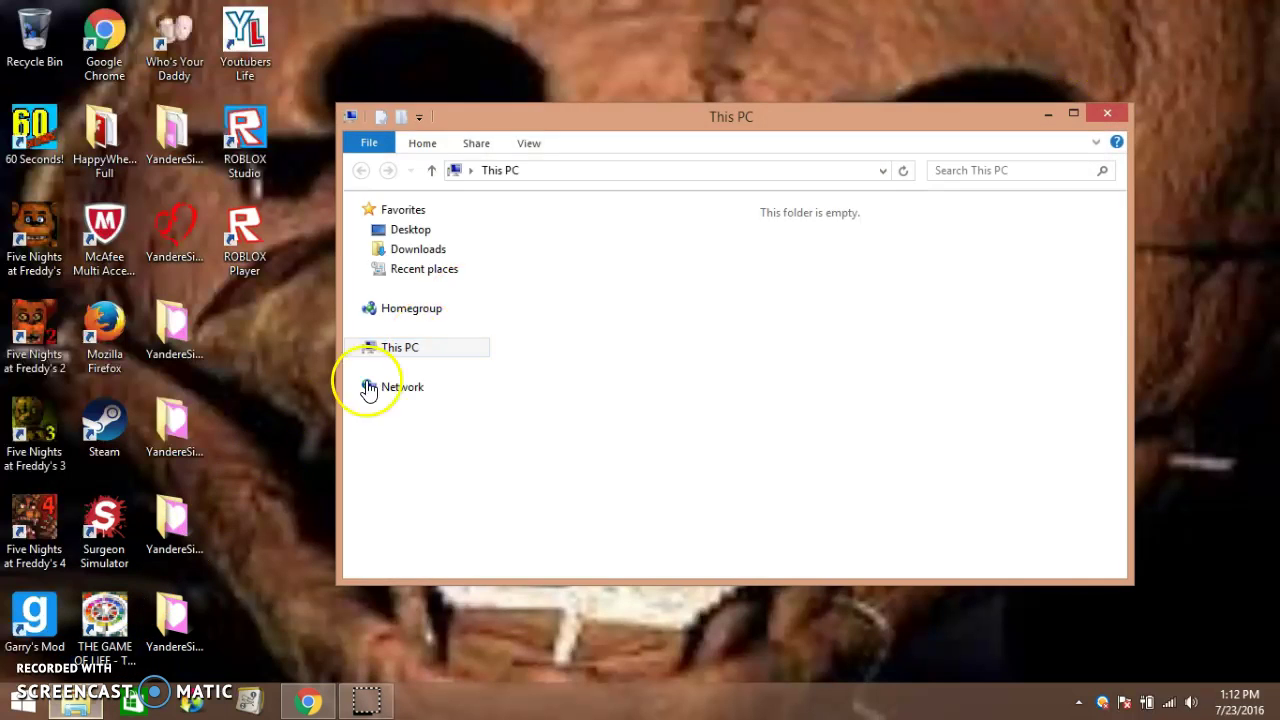
click(418, 252)
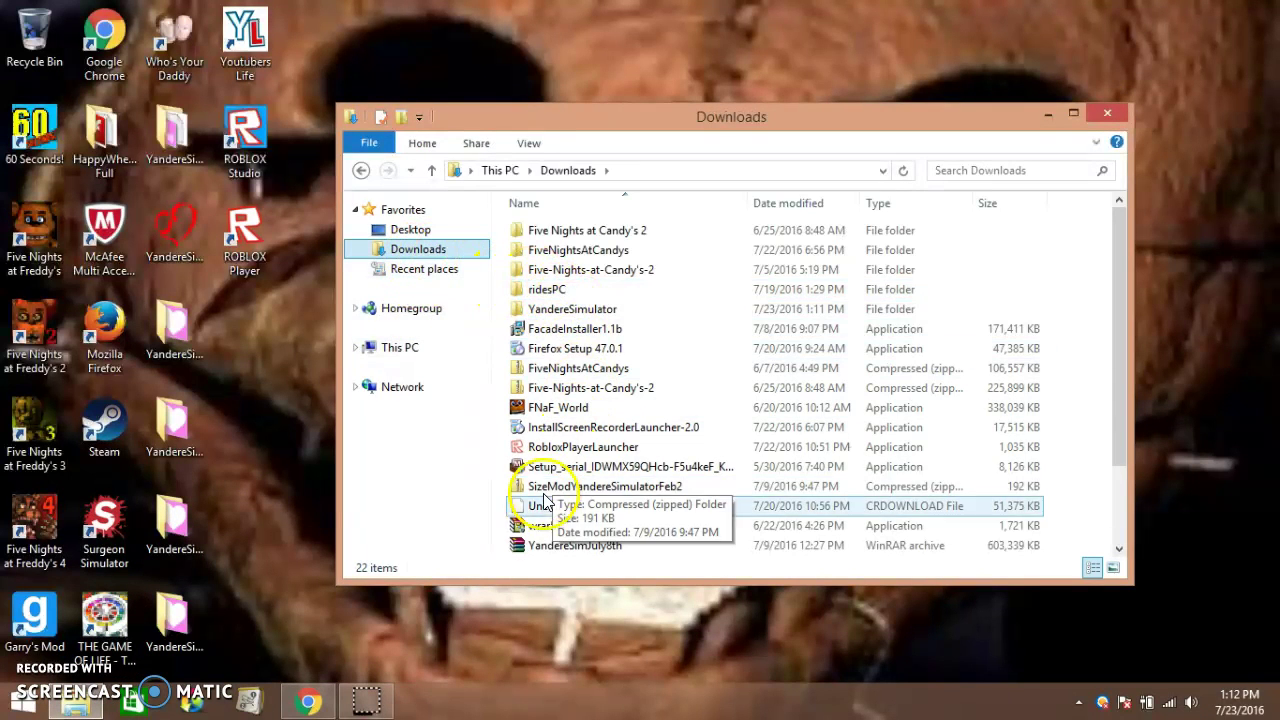
right_click(592, 312)
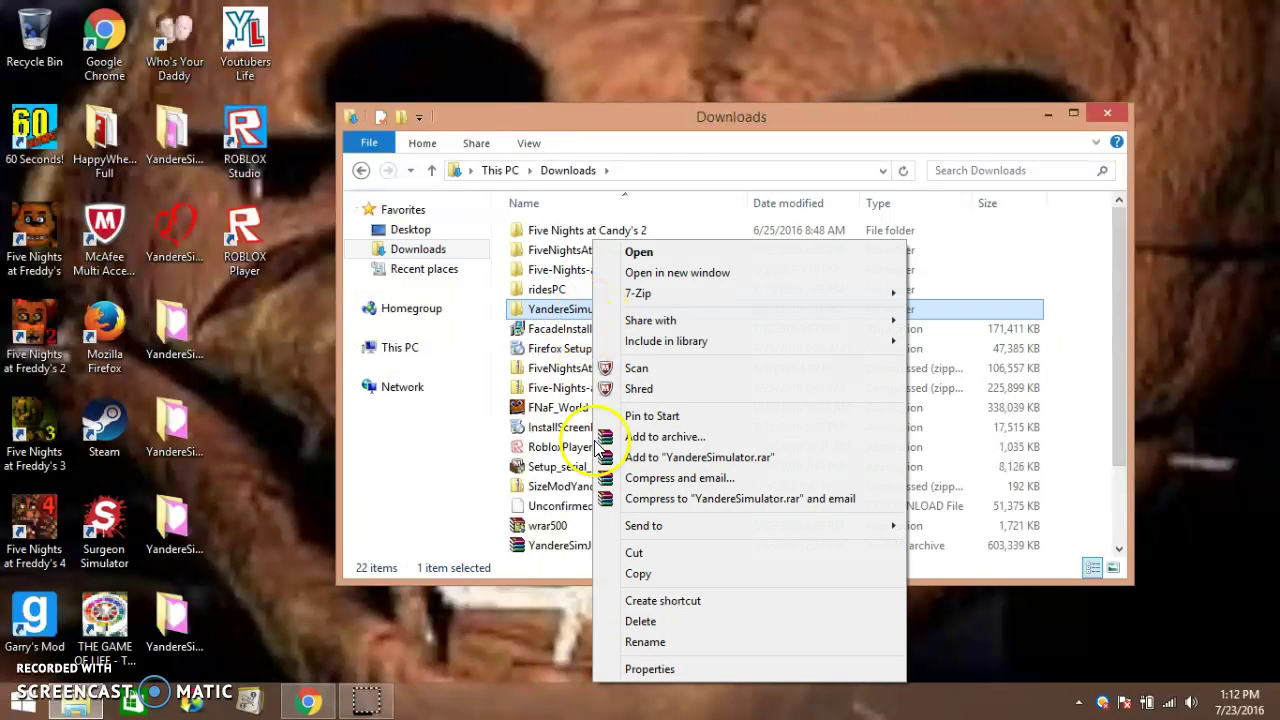
click(557, 316)
drag(557, 316, 250, 345)
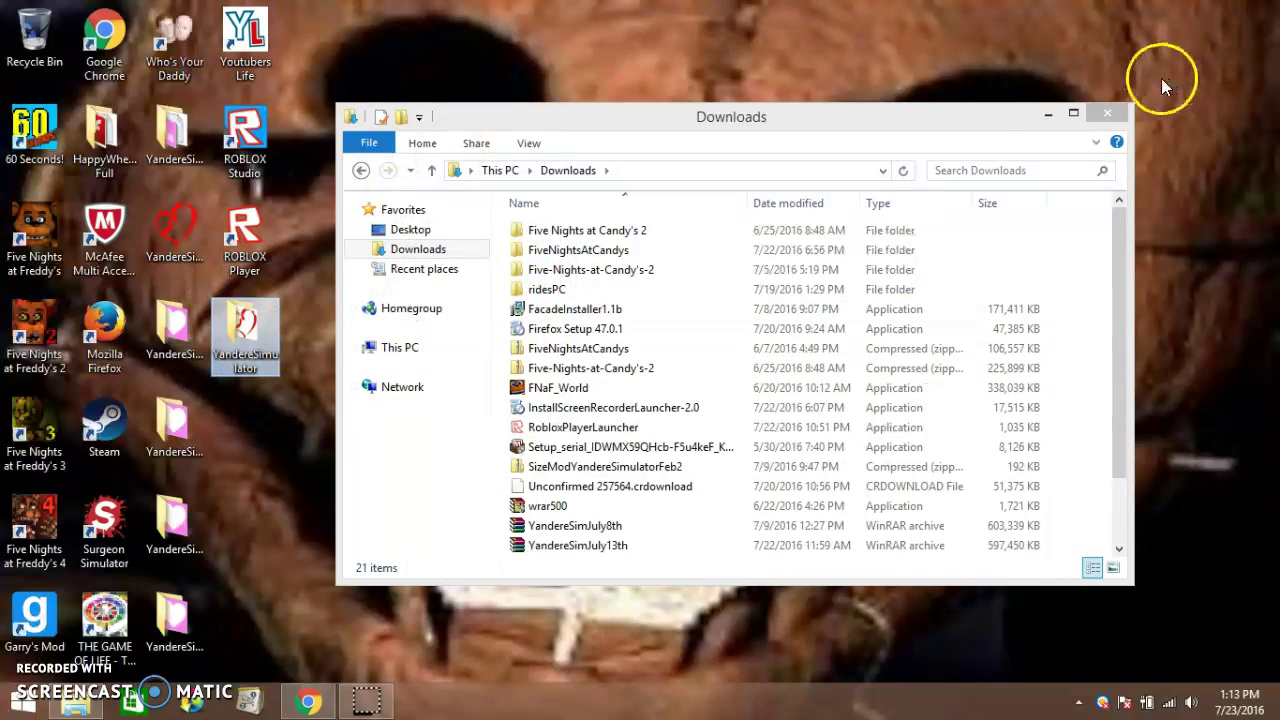
Open the desktop YandereSimulator folder and launch the YandereSimulator application inside it
click(1056, 119)
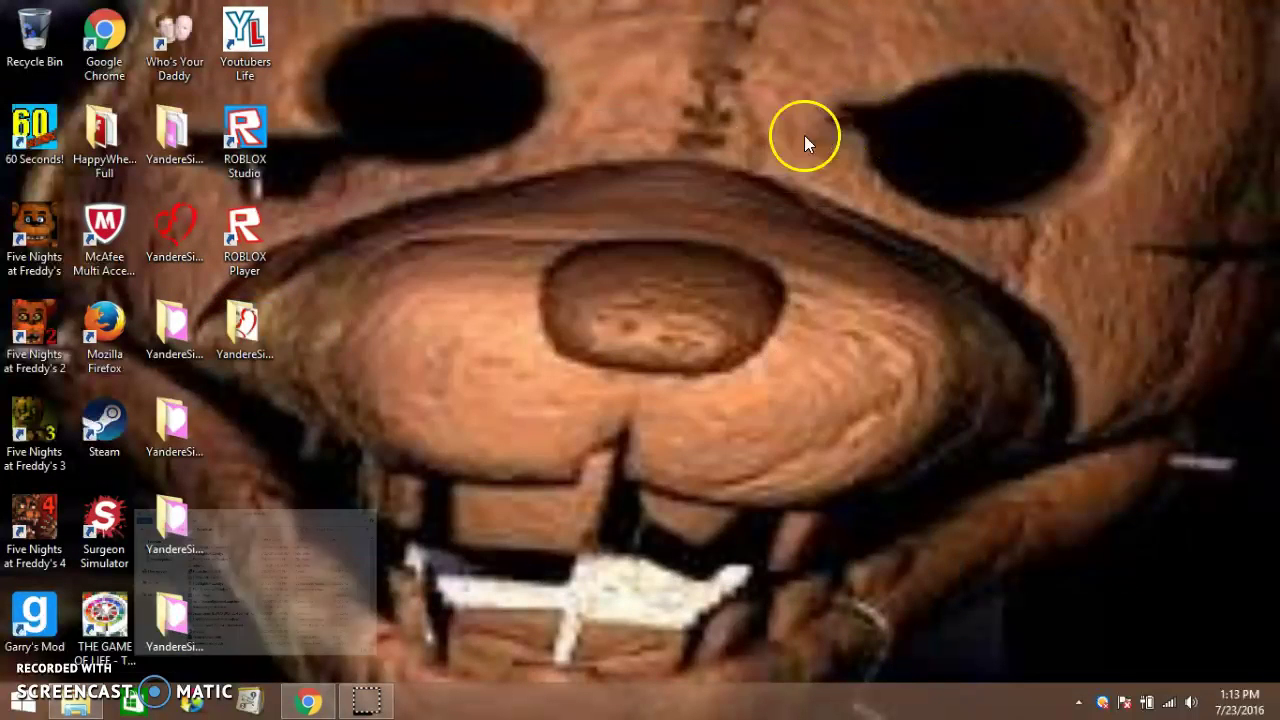
double_click(250, 335)
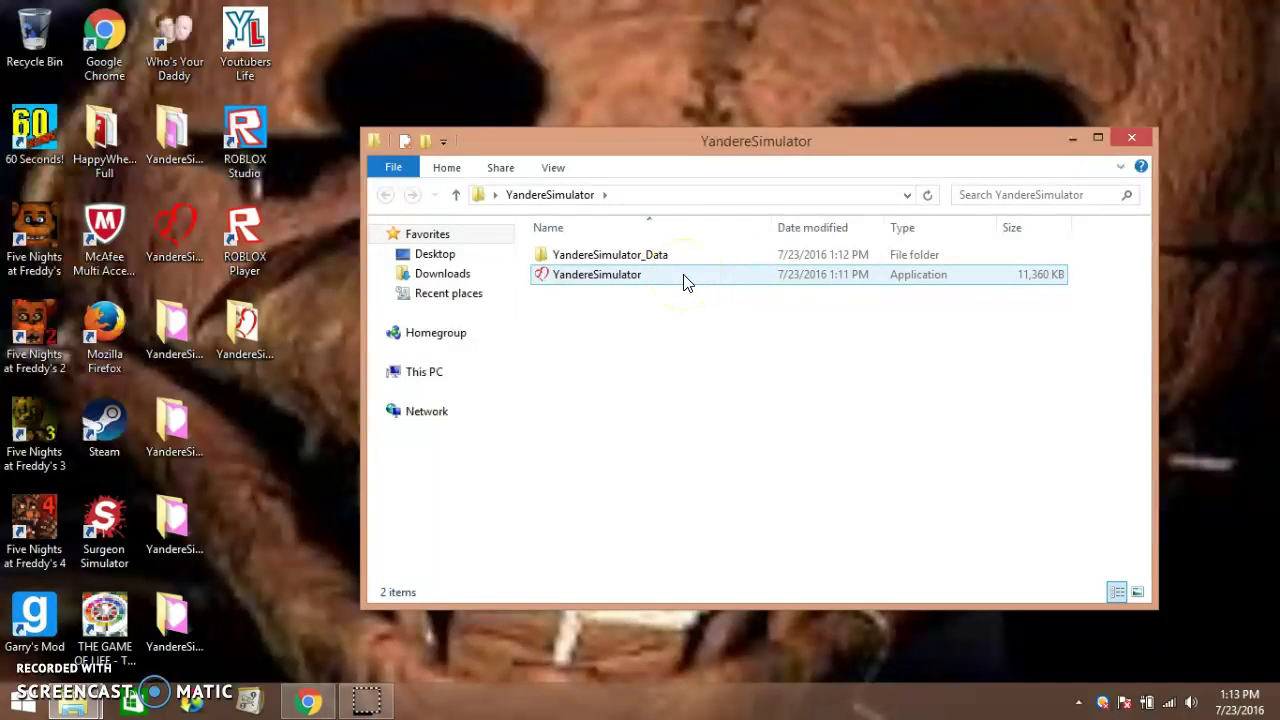
right_click(684, 282)
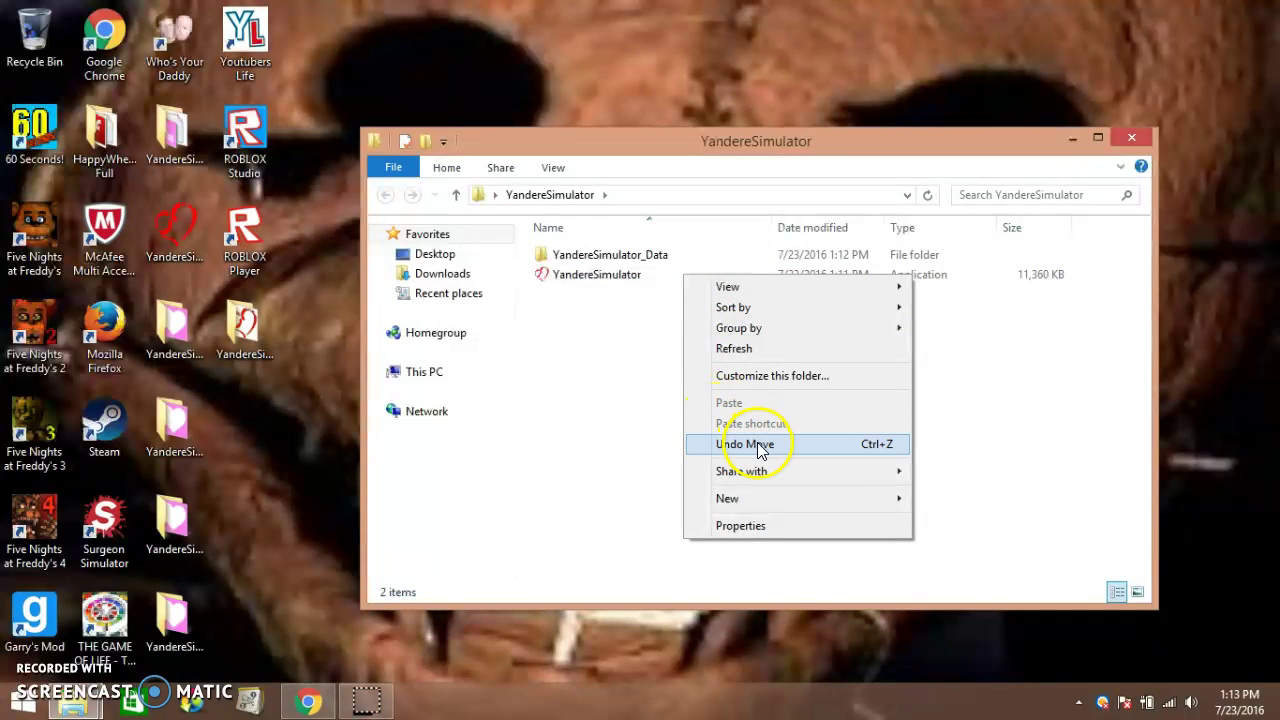
click(591, 414)
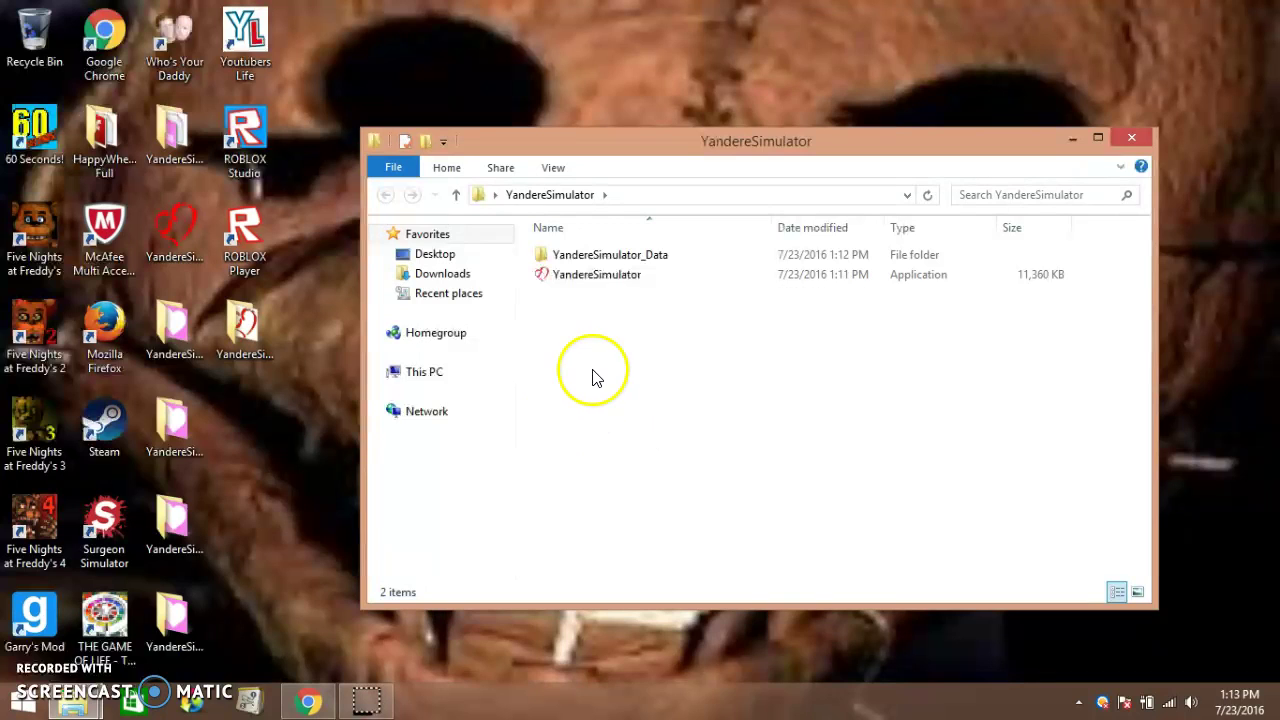
click(630, 279)
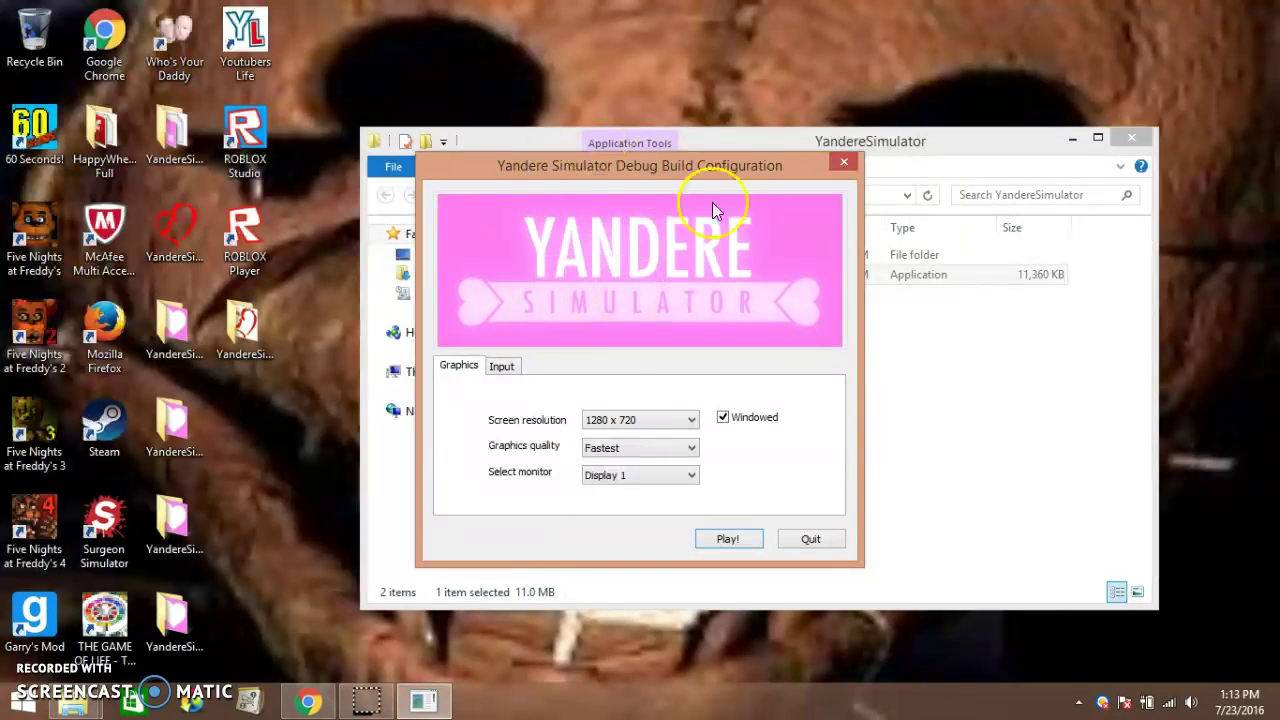
Keep Fastest graphics quality and Display 1 in the 1280 x 720 windowed configuration
click(670, 450)
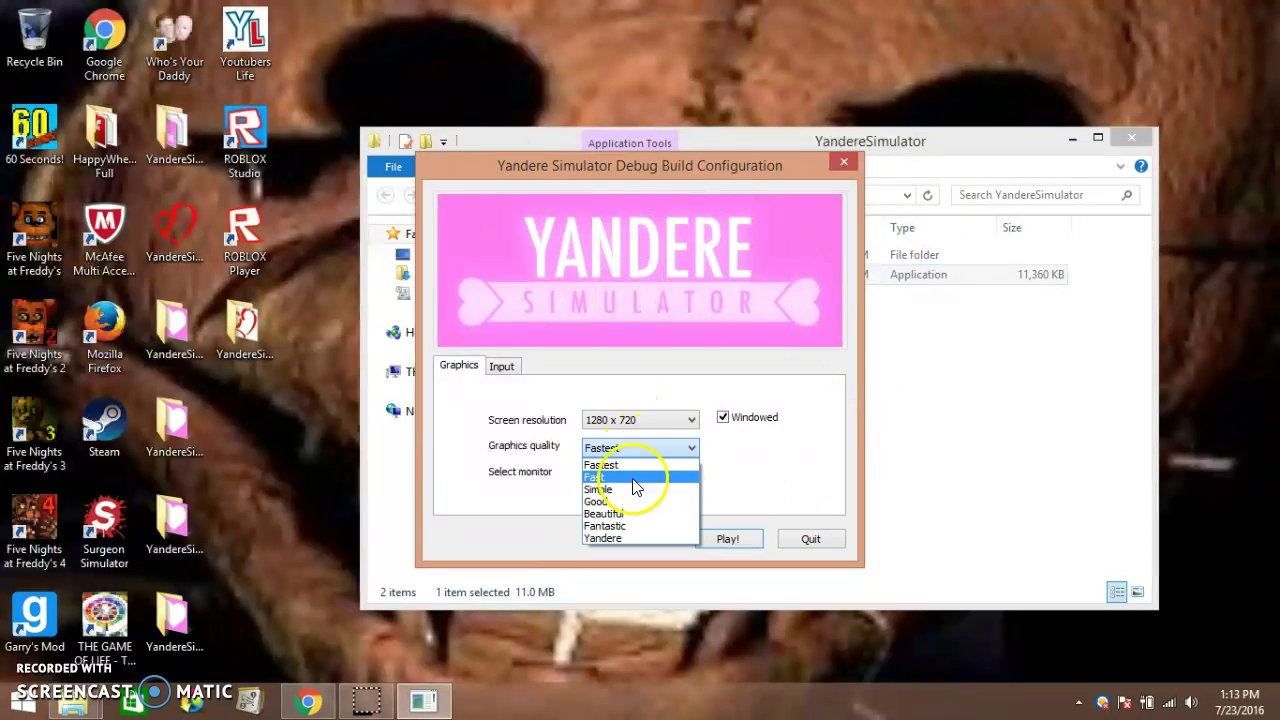
click(630, 465)
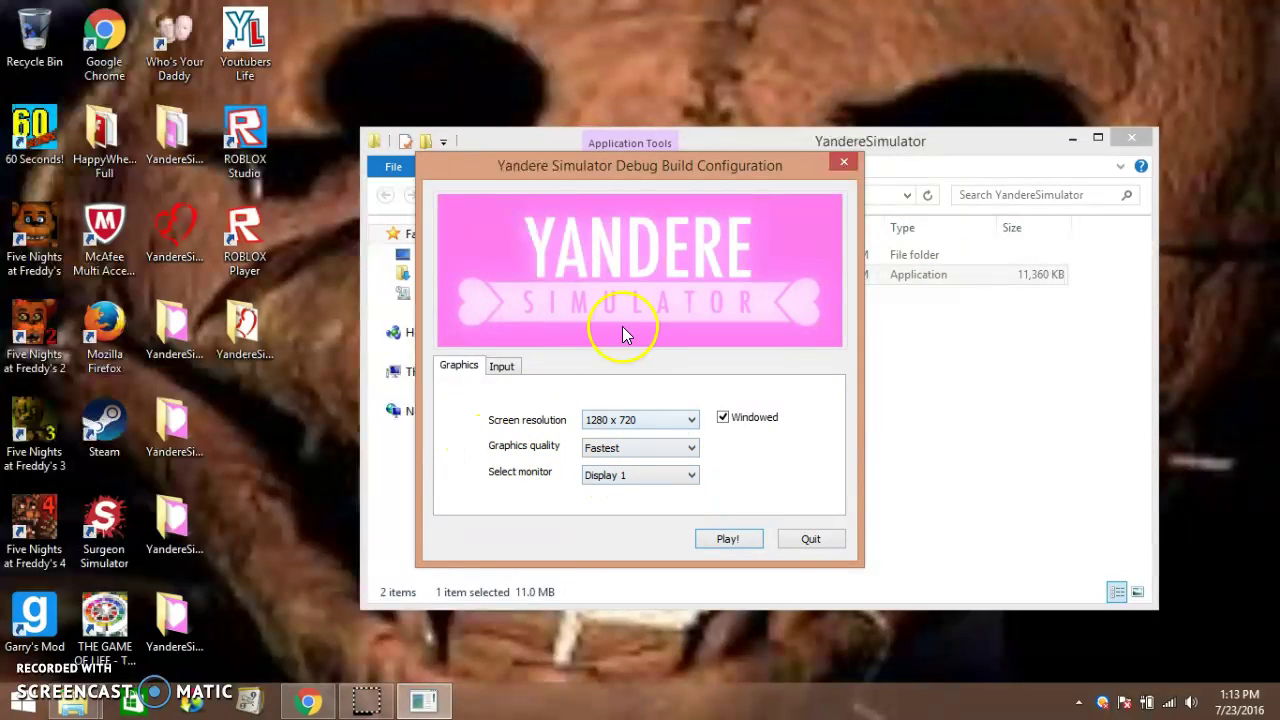
click(663, 480)
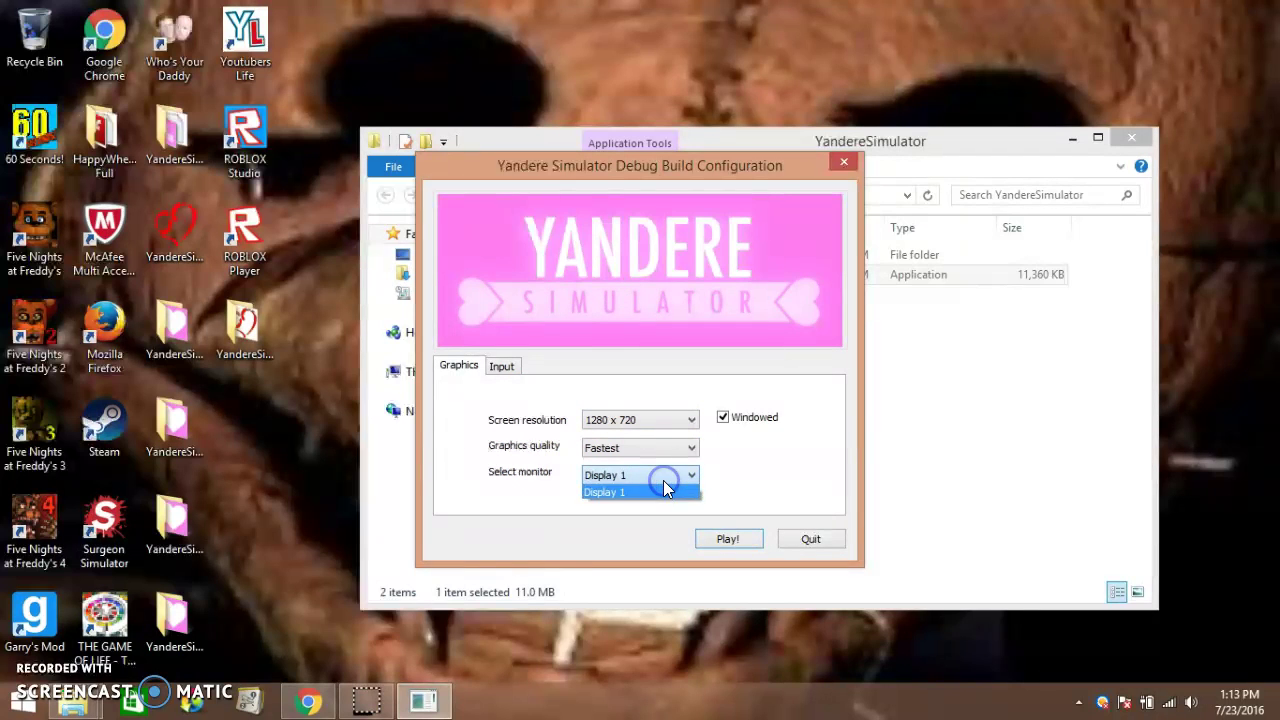
click(663, 480)
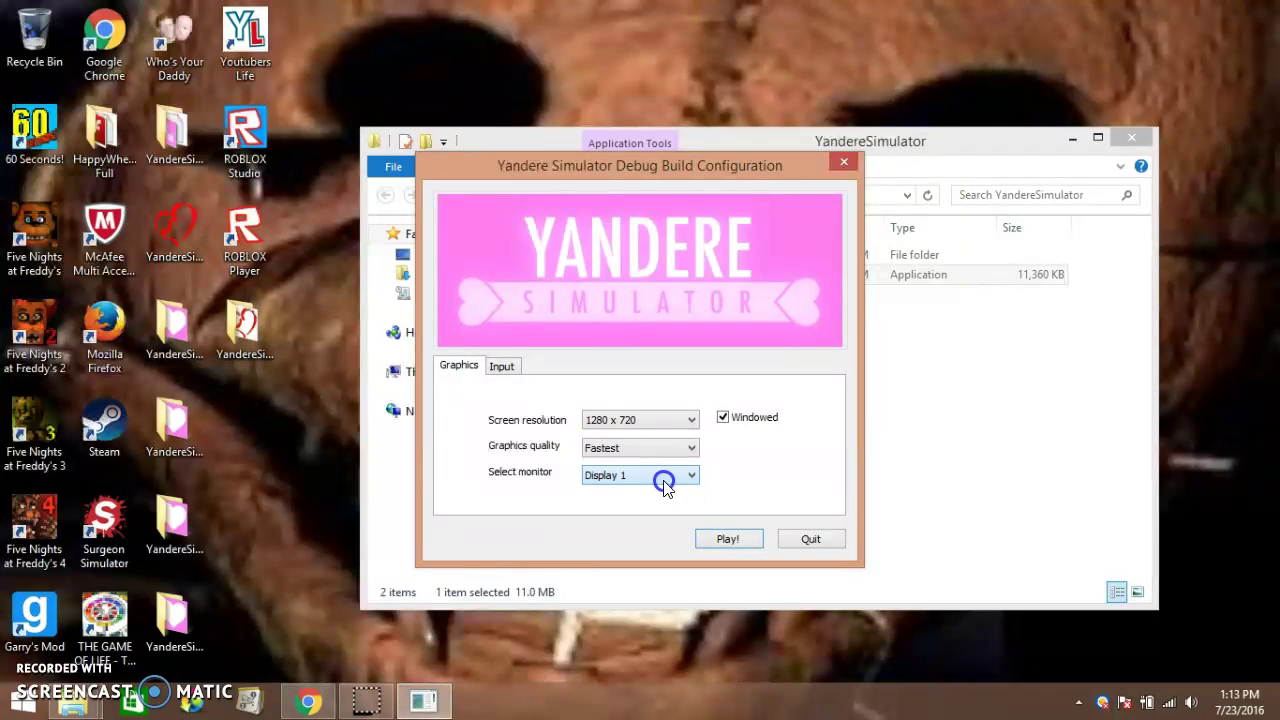
Start Yandere Simulator with the chosen configuration and let the Debug Build window load
click(727, 540)
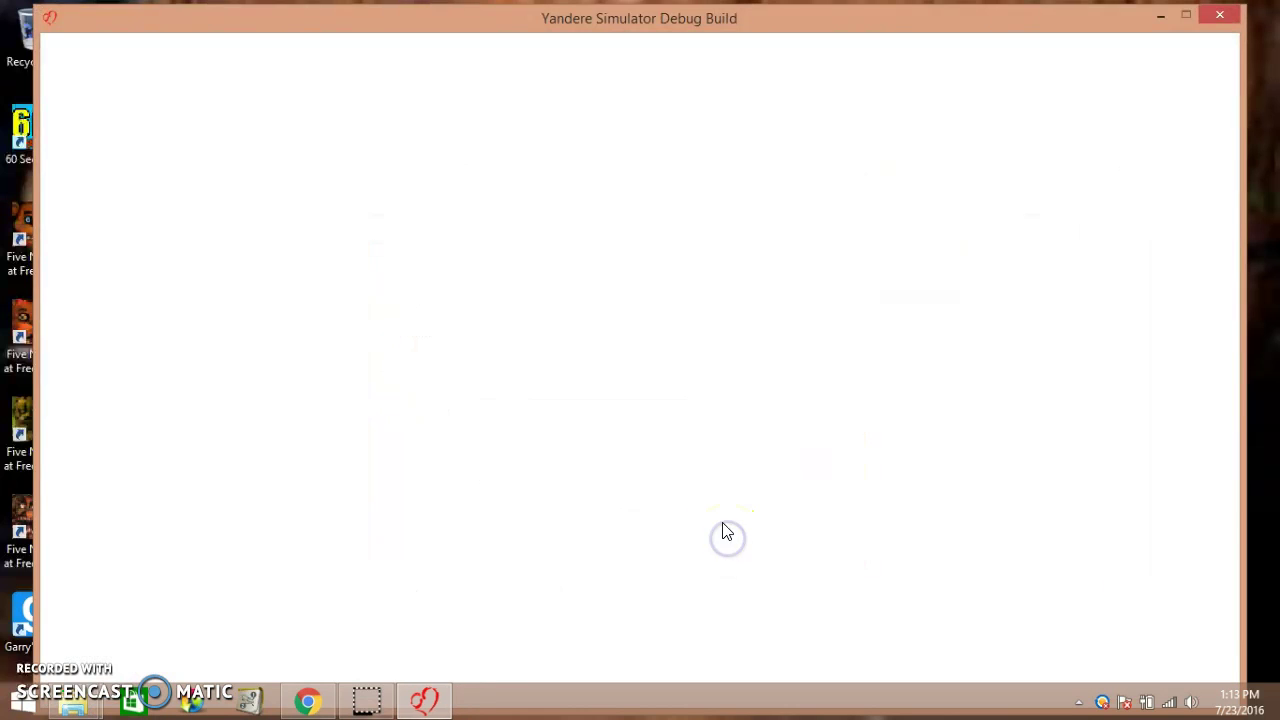